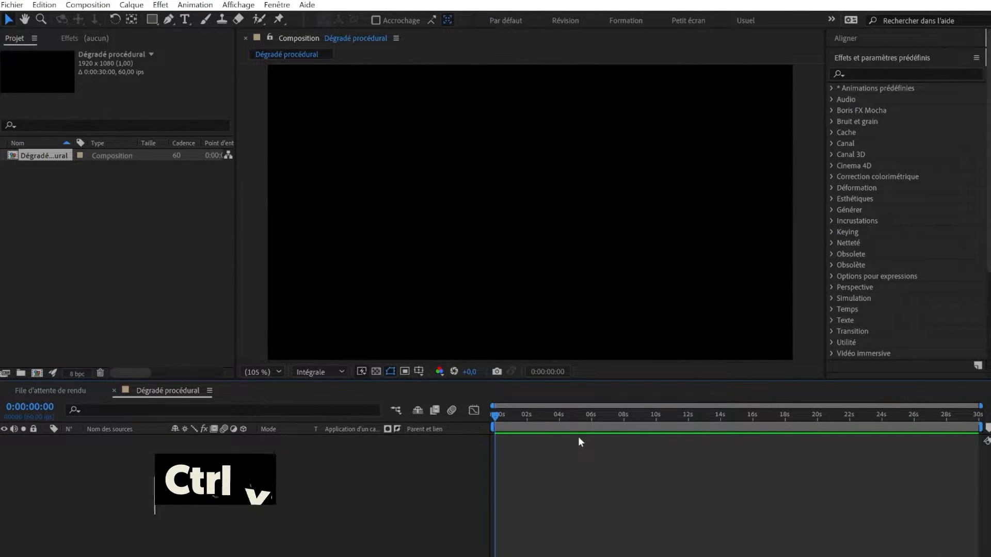
Create a white 1920 x 1080 px solid named Dégradé in the composition
{"action": "key", "text": "ctrl+y"}
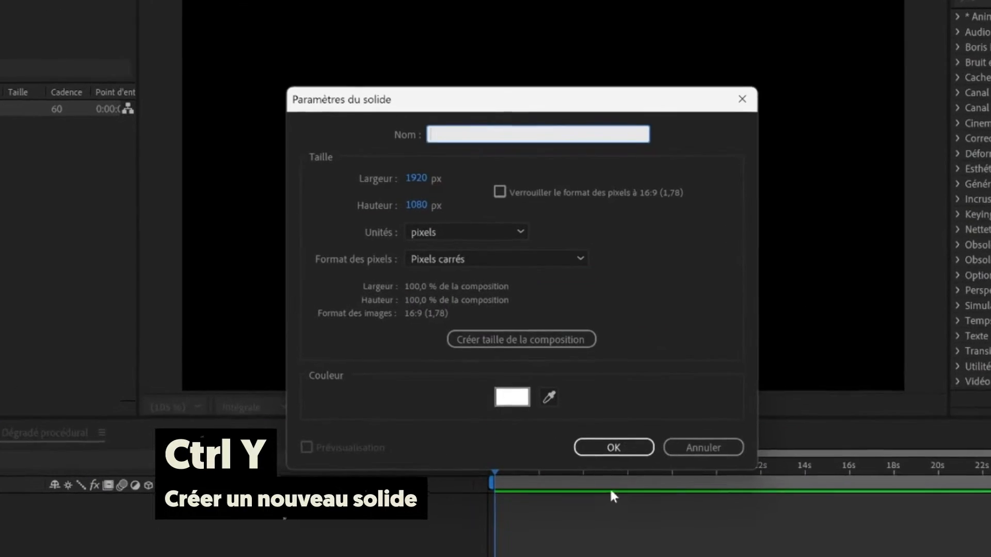
{"action": "type", "text": "Dégradé"}
{"action": "left_click", "coordinate": [615, 449]}
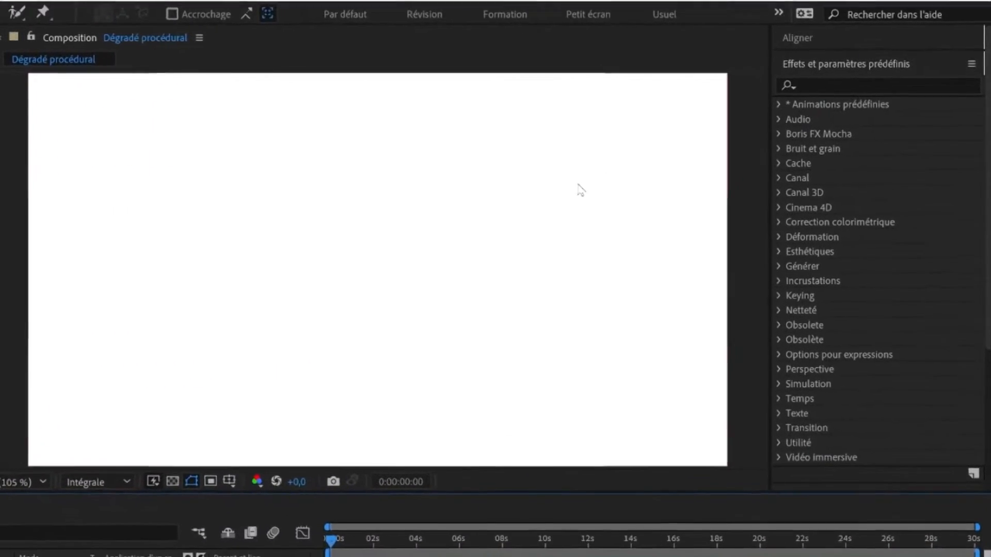
Find the Bruit fractal effect and apply it to the Dégradé solid
{"action": "left_click", "coordinate": [853, 70]}
{"action": "type", "text": "bruit"}
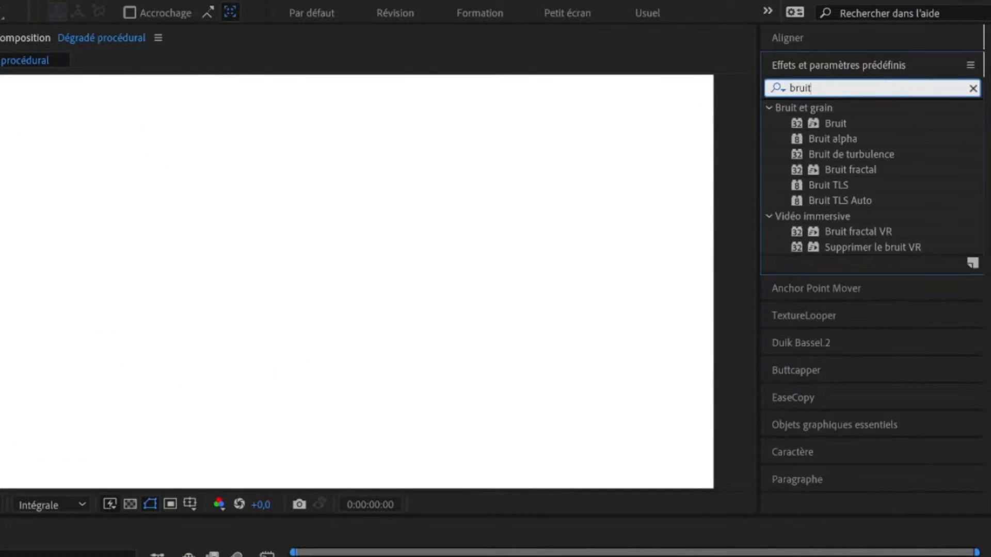
{"action": "type", "text": " fractal"}
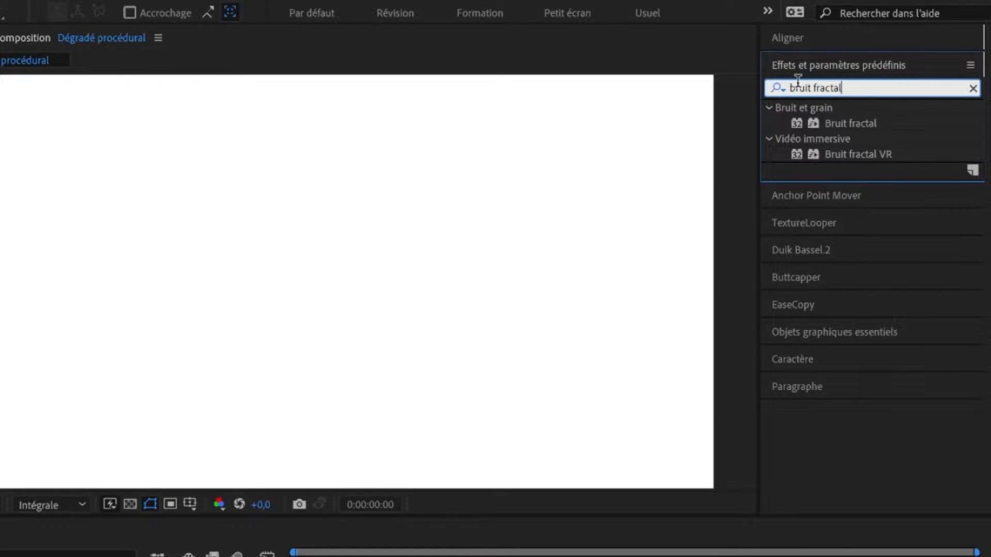
{"action": "left_click", "coordinate": [825, 123]}
{"action": "left_click_drag", "start_coordinate": [824, 122], "coordinate": [407, 261]}
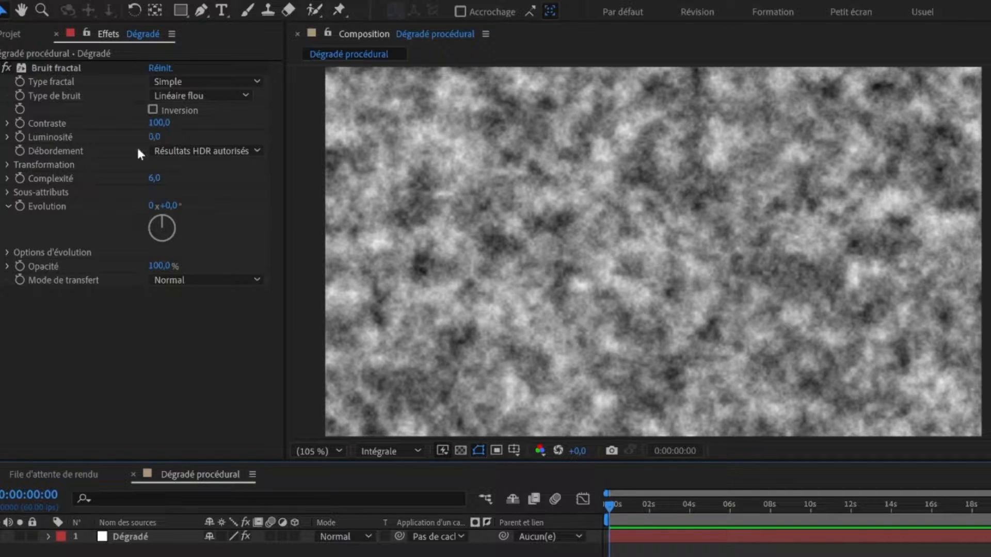
Set the Bruit fractal contrast to 191, luminosity to 18 and complexity to 1,1
{"action": "mouse_move", "coordinate": [157, 123]}
{"action": "left_mouse_down"}
{"action": "mouse_move", "coordinate": [205, 122]}
{"action": "mouse_move", "coordinate": [166, 140]}
{"action": "left_mouse_up"}
{"action": "left_click_drag", "start_coordinate": [154, 178], "coordinate": [110, 209]}
Try the Turbulent simple fractal type on the noise and undo the change
{"action": "left_click", "coordinate": [237, 82]}
{"action": "left_click", "coordinate": [281, 141]}
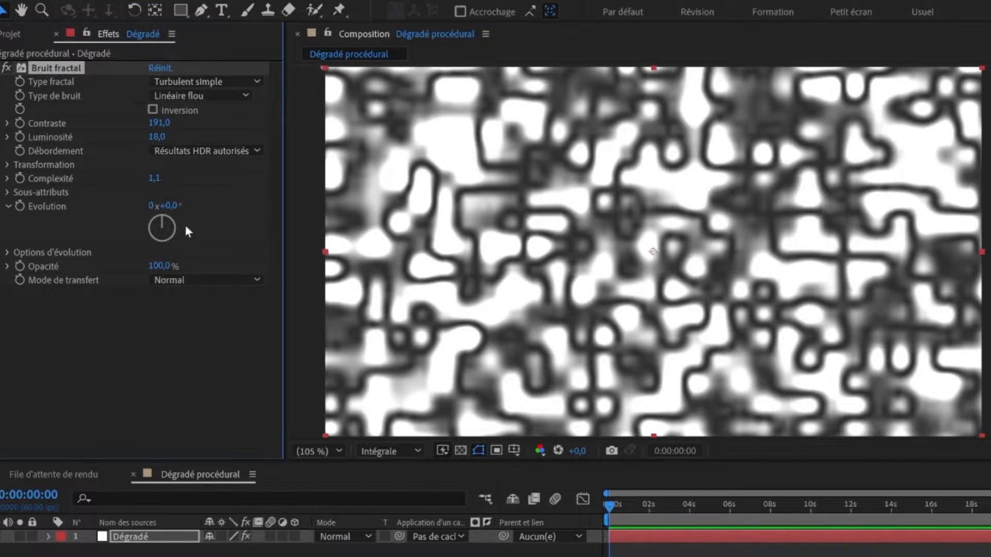
{"action": "key", "text": "ctrl+z"}
Try increasing the noise's Evolution angle, up to about 70° on the last attempt, and undo each change
{"action": "left_click_drag", "start_coordinate": [170, 205], "coordinate": [285, 212]}
{"action": "key", "text": "ctrl+z"}
{"action": "left_click_drag", "start_coordinate": [175, 206], "coordinate": [230, 208]}
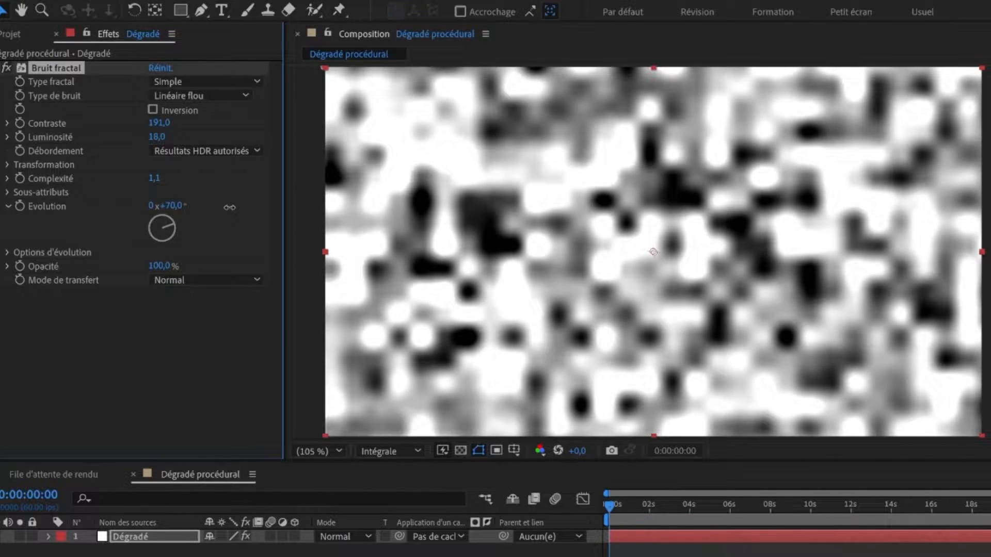
{"action": "key", "text": "ctrl+z"}
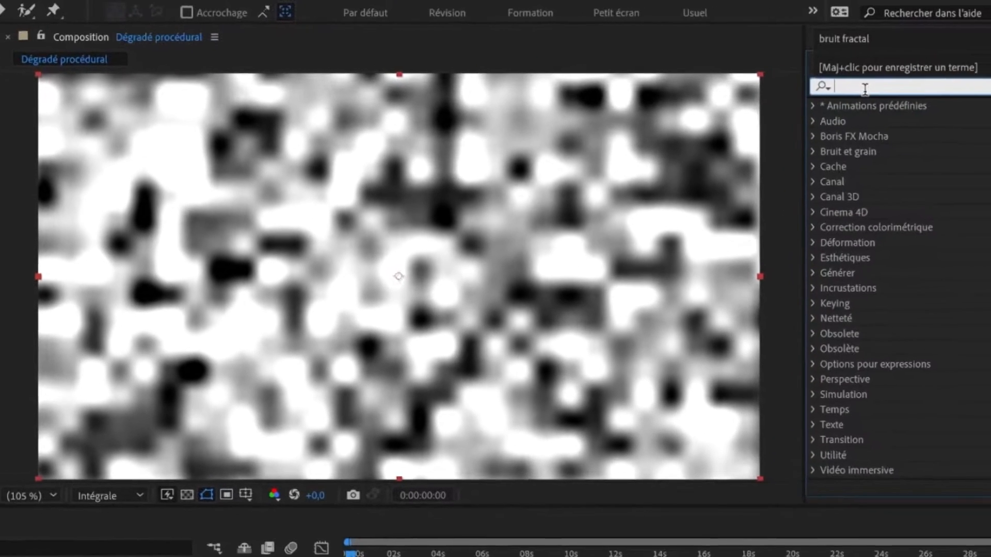
Apply the Colorama effect to the Dégradé solid and compare the noise with and without it
{"action": "type", "text": "colorama"}
{"action": "double_click", "coordinate": [832, 123]}
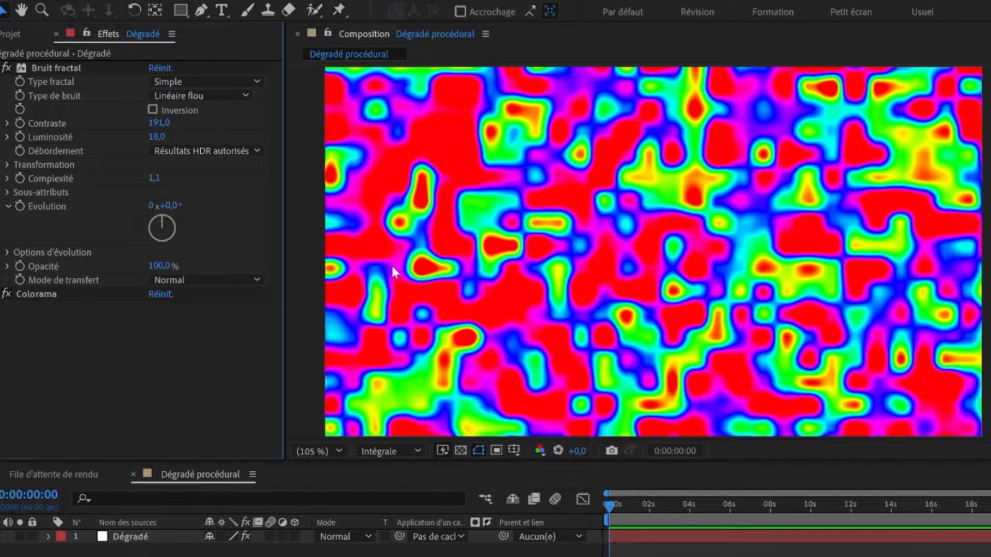
{"action": "left_click", "coordinate": [7, 294]}
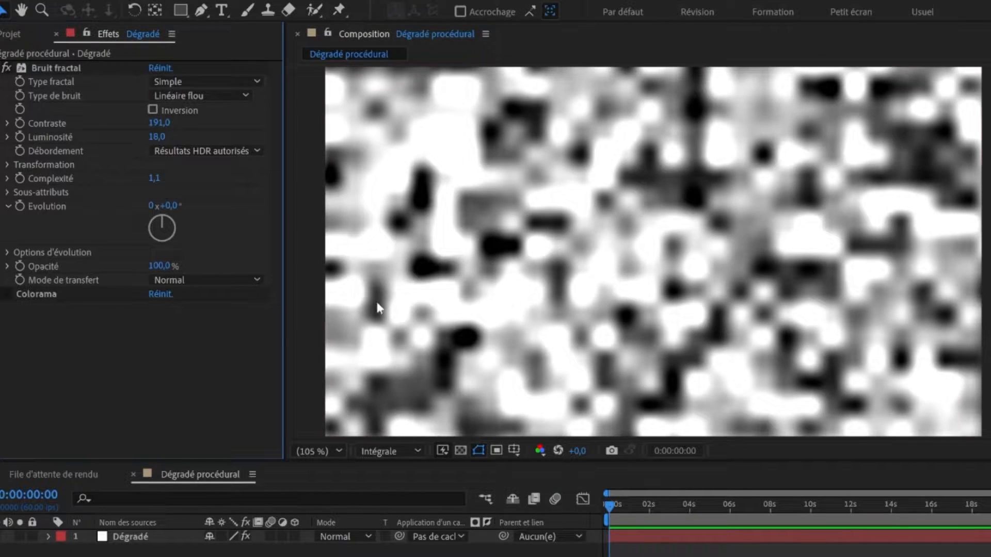
{"action": "left_click", "coordinate": [8, 294]}
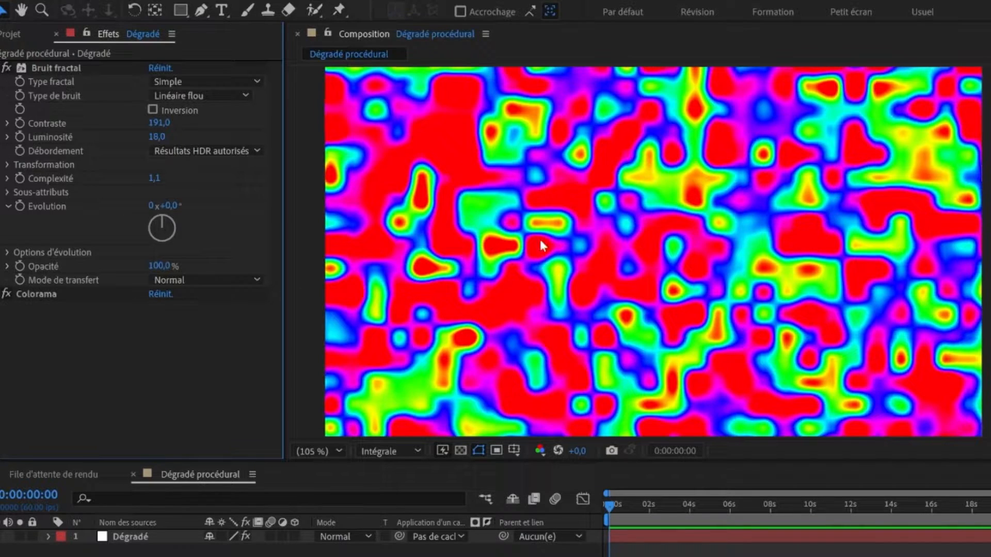
With Bruit fractal disabled, add the Gamme des dégradés effect and place it above Colorama
{"action": "left_click", "coordinate": [7, 294]}
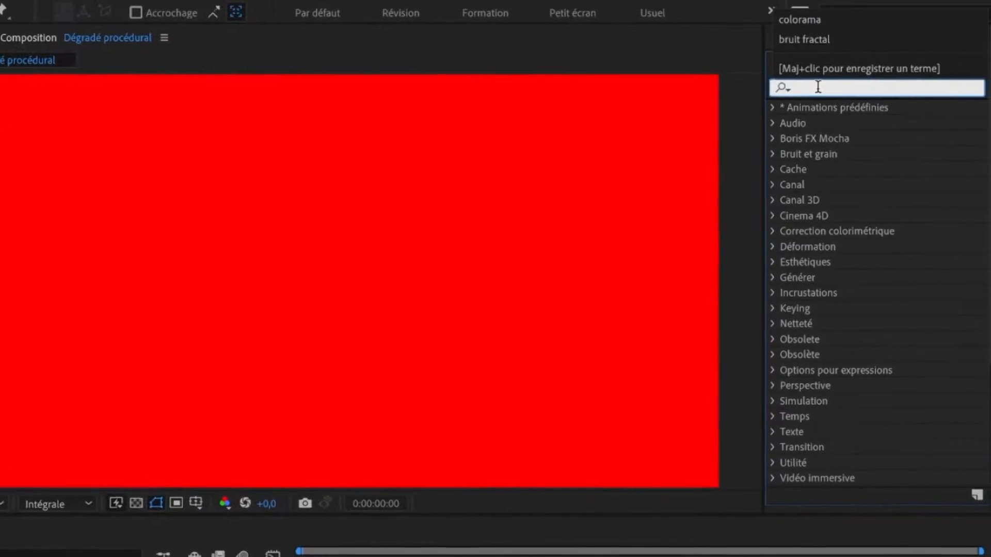
{"action": "type", "text": "gamme des"}
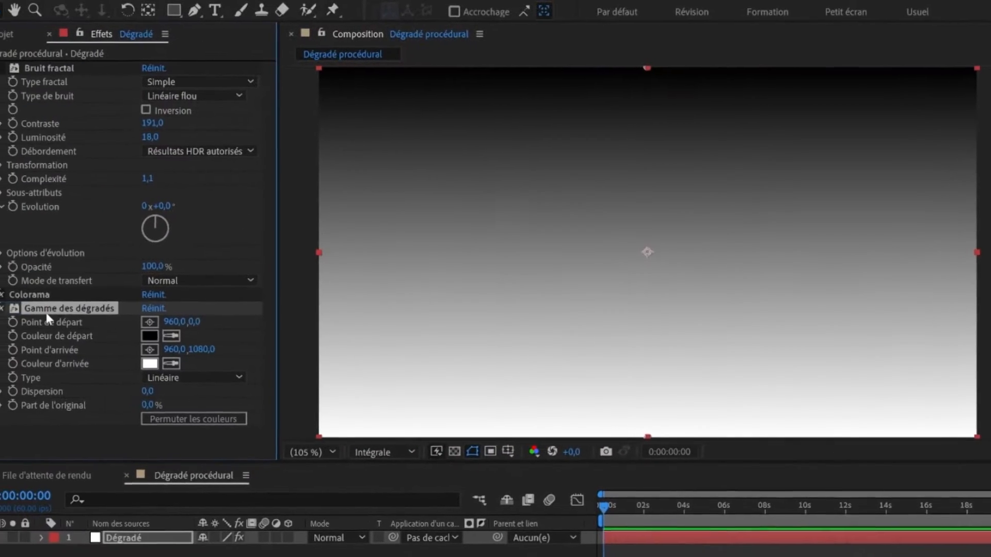
{"action": "left_click_drag", "start_coordinate": [86, 309], "coordinate": [106, 290]}
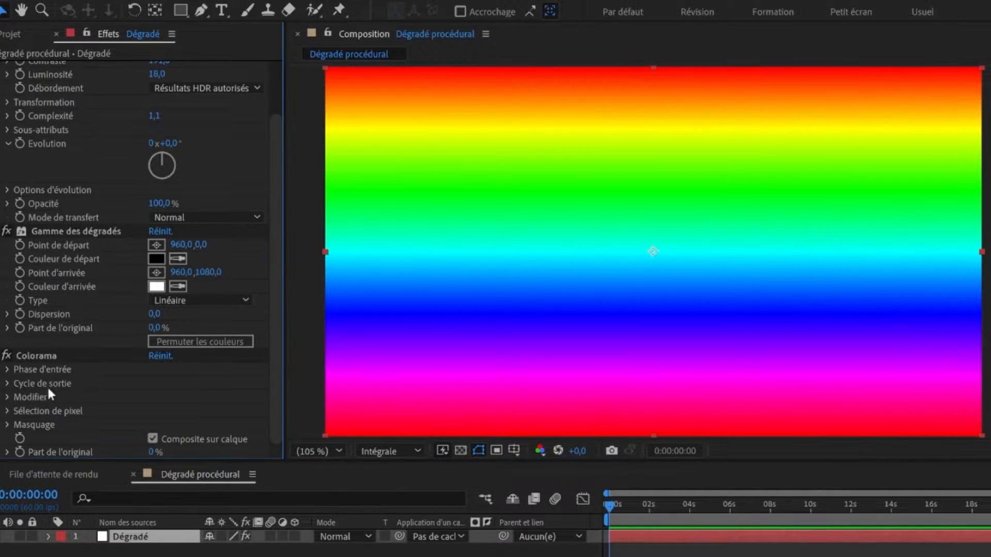
Expand Colorama's Phase d'entrée and Cycle de sortie groups and examine their settings
{"action": "left_click", "coordinate": [7, 369]}
{"action": "scroll", "coordinate": [11, 356], "scroll_direction": "down", "scroll_amount": 2}
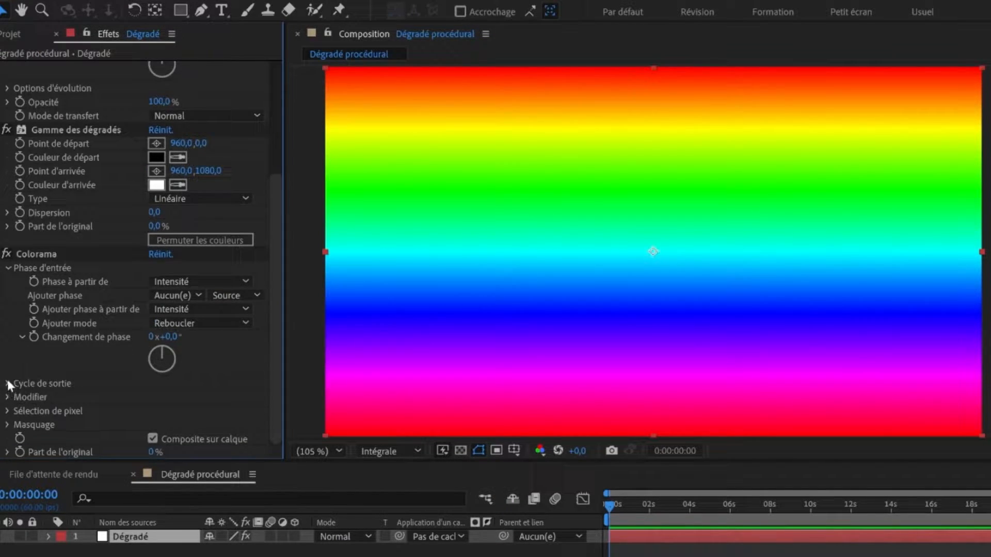
{"action": "left_click", "coordinate": [7, 379]}
{"action": "scroll", "coordinate": [43, 320], "scroll_direction": "down", "scroll_amount": 3}
{"action": "scroll", "coordinate": [46, 329], "scroll_direction": "up", "scroll_amount": 2}
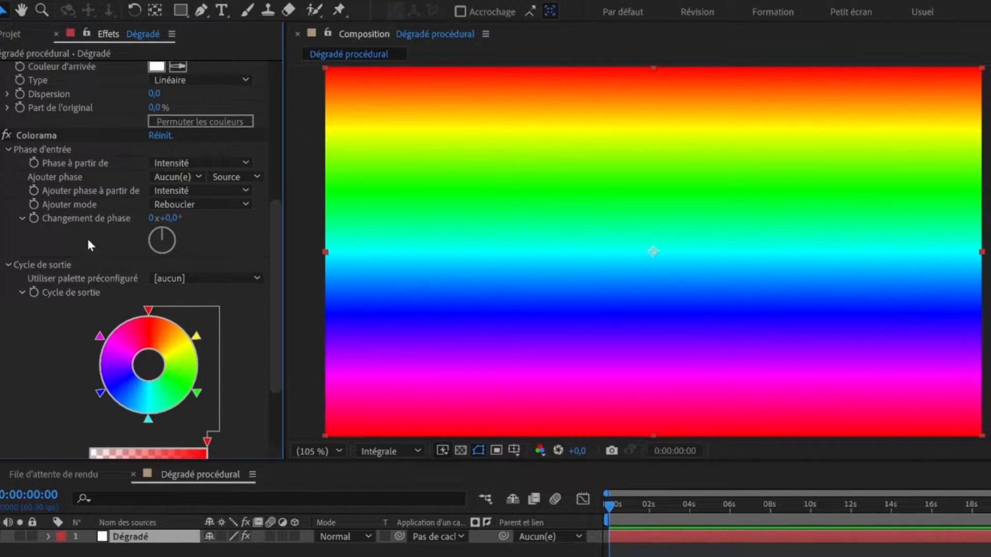
{"action": "scroll", "coordinate": [82, 258], "scroll_direction": "down", "scroll_amount": 3}
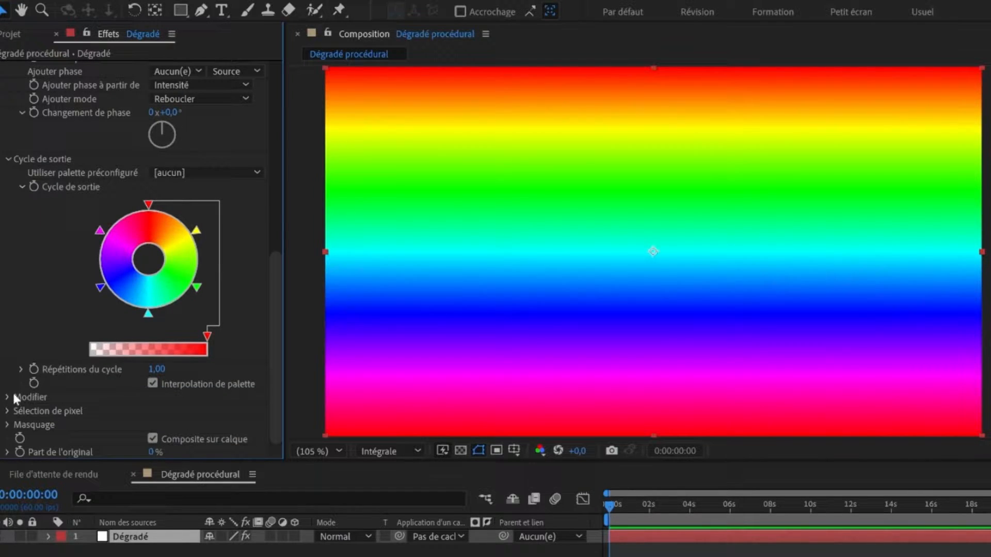
{"action": "scroll", "coordinate": [41, 363], "scroll_direction": "up", "scroll_amount": 1}
{"action": "scroll", "coordinate": [43, 370], "scroll_direction": "up", "scroll_amount": 3}
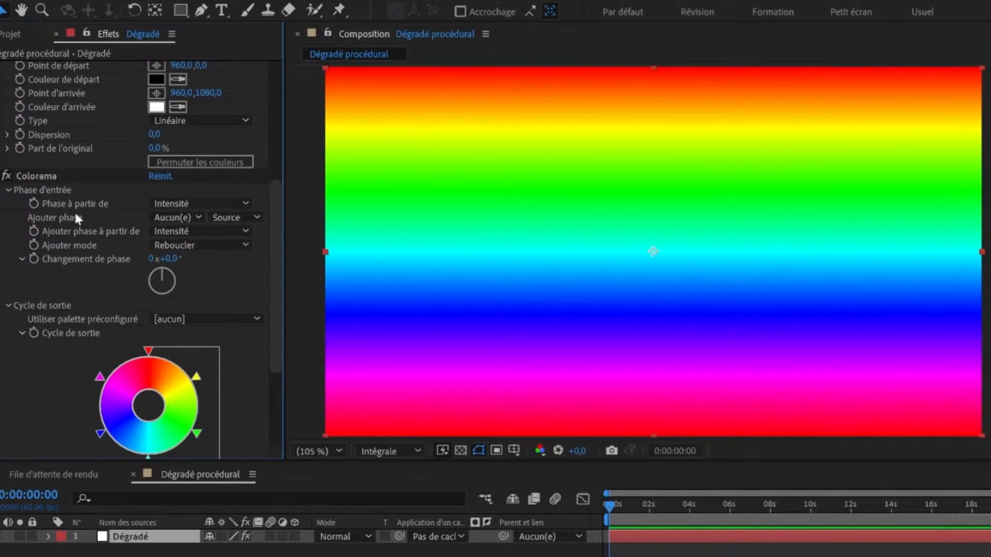
Try Luminosité as the source of Colorama's input phase
{"action": "left_click", "coordinate": [201, 204]}
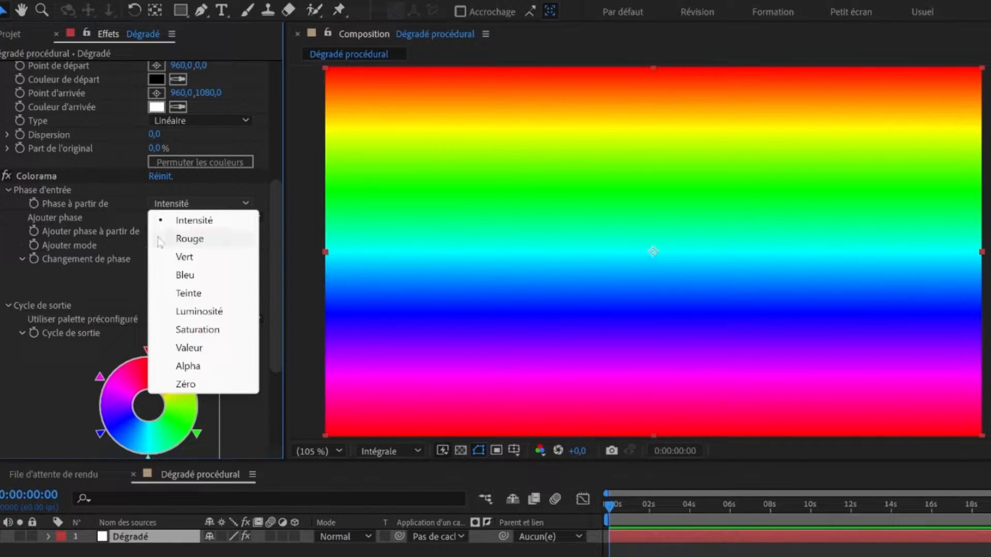
{"action": "left_click", "coordinate": [199, 311]}
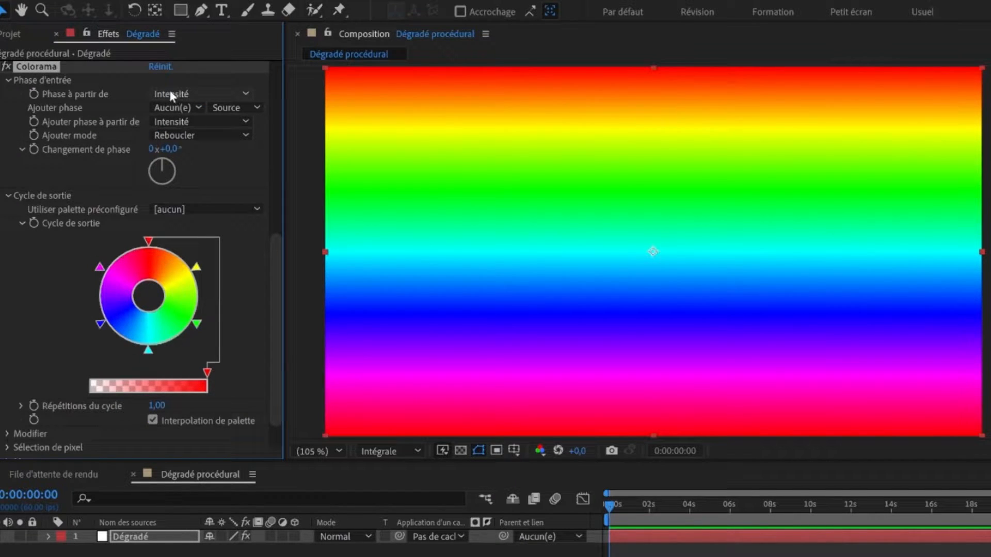
{"action": "scroll", "coordinate": [196, 247], "scroll_direction": "down", "scroll_amount": 2}
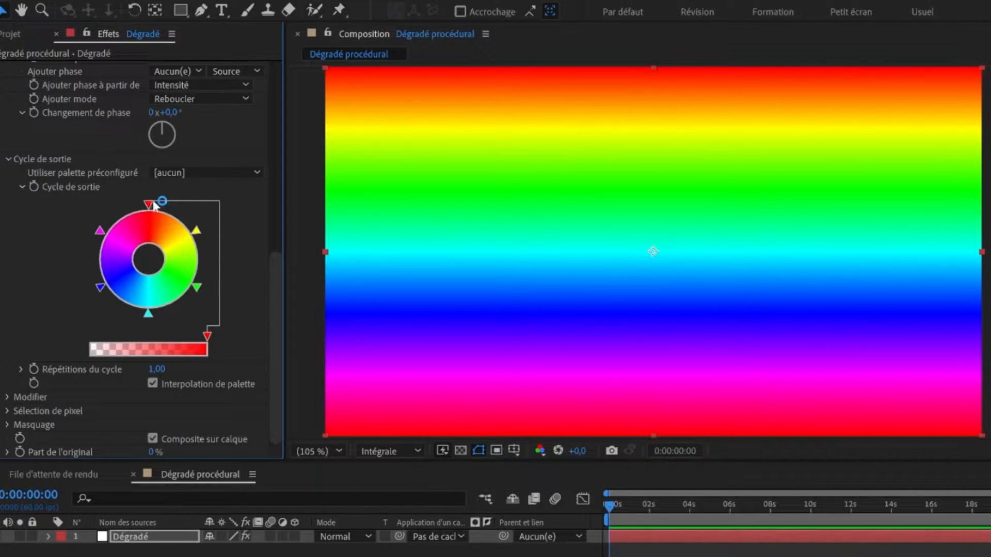
Switch Colorama off and on to compare the grayscale gradient with its colour mapping
{"action": "scroll", "coordinate": [13, 243], "scroll_direction": "up", "scroll_amount": 5}
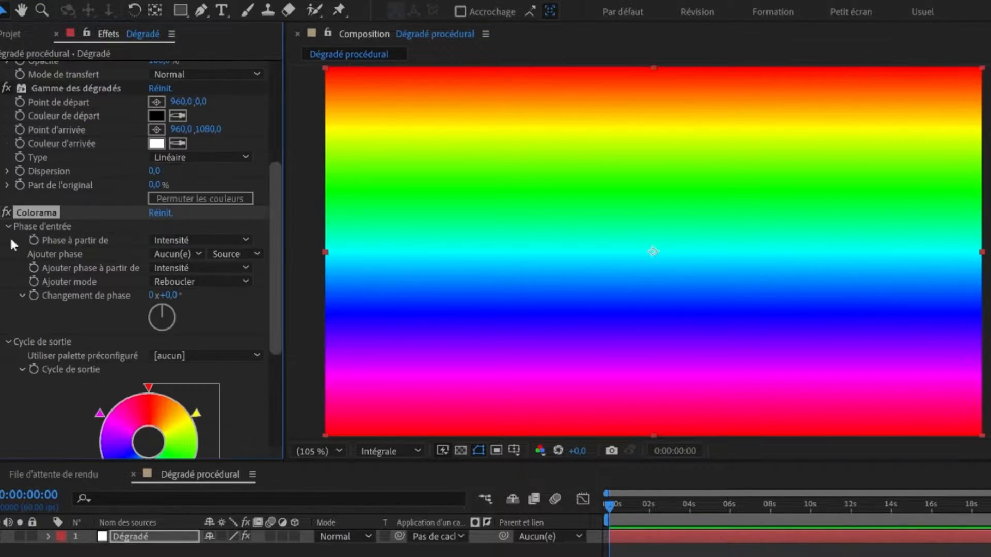
{"action": "left_click", "coordinate": [8, 210]}
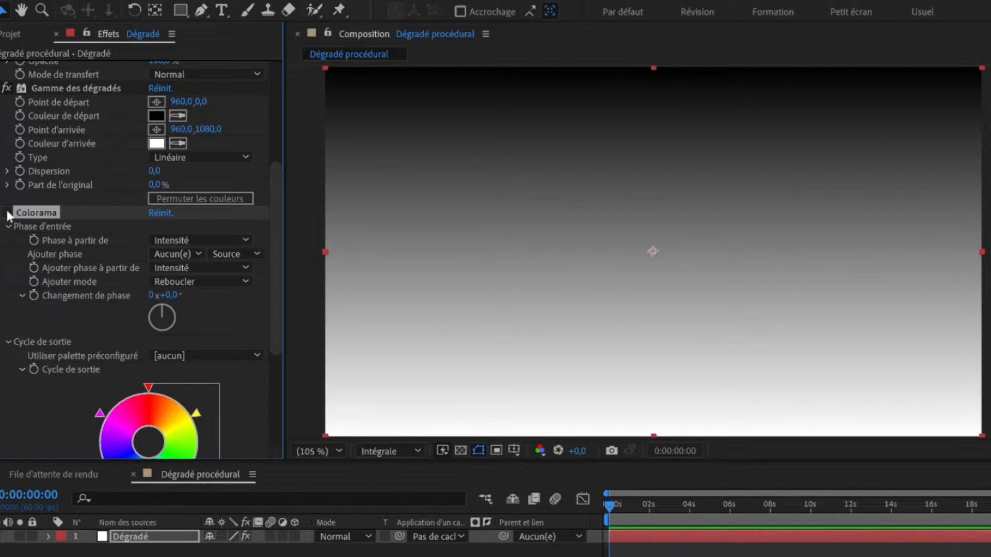
{"action": "left_click", "coordinate": [8, 212]}
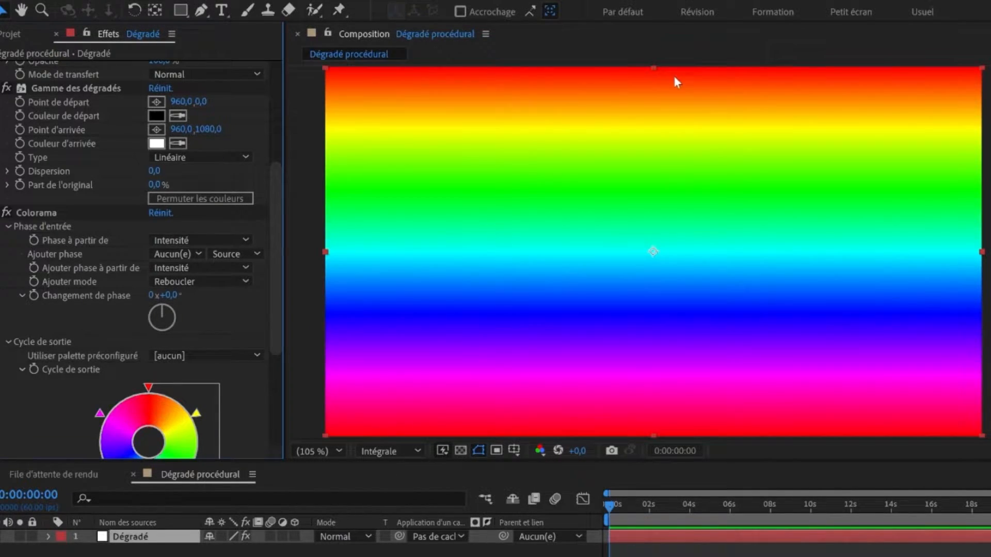
{"action": "left_click", "coordinate": [6, 212]}
{"action": "scroll", "coordinate": [5, 219], "scroll_direction": "down", "scroll_amount": 3}
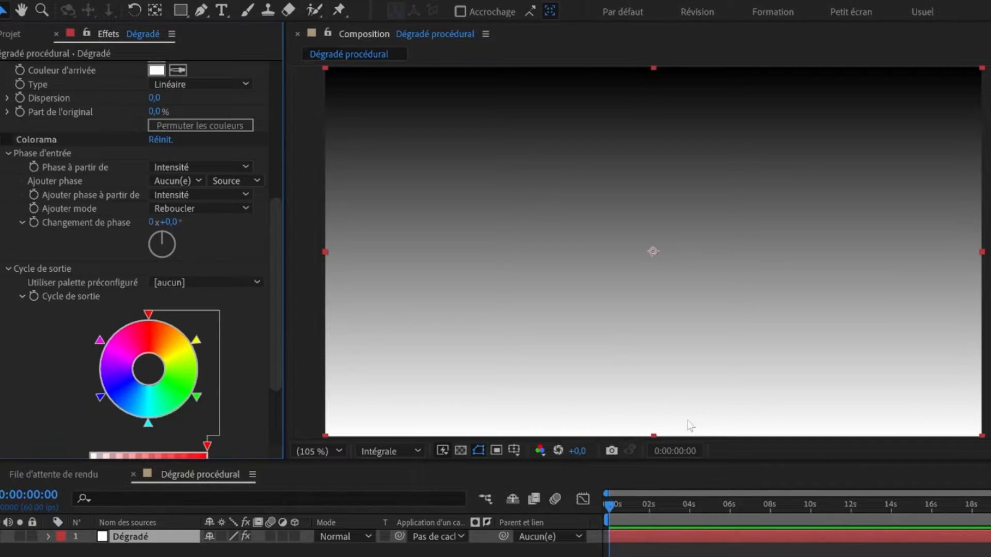
{"action": "left_click", "coordinate": [6, 140]}
Change the red stop of Colorama's output cycle to a muted red with hue 0°, saturation 47 % and lightness 71 %
{"action": "scroll", "coordinate": [142, 207], "scroll_direction": "down", "scroll_amount": 3}
{"action": "double_click", "coordinate": [149, 206]}
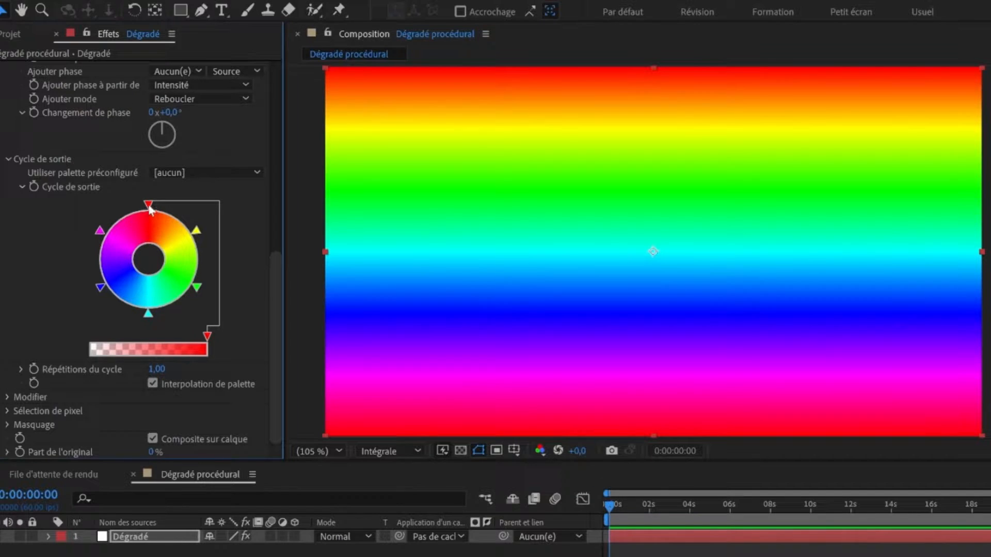
{"action": "left_click", "coordinate": [540, 505]}
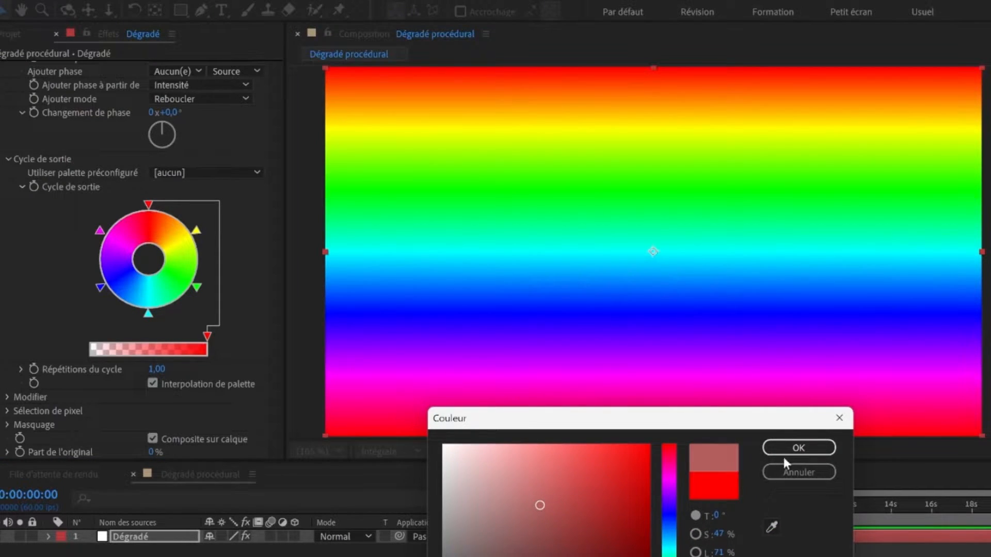
{"action": "left_click", "coordinate": [795, 448]}
{"action": "mouse_move", "coordinate": [154, 206]}
{"action": "left_mouse_down"}
{"action": "mouse_move", "coordinate": [180, 211]}
{"action": "mouse_move", "coordinate": [200, 240]}
{"action": "mouse_move", "coordinate": [201, 269]}
{"action": "mouse_move", "coordinate": [165, 308]}
{"action": "mouse_move", "coordinate": [103, 289]}
{"action": "mouse_move", "coordinate": [147, 207]}
{"action": "left_mouse_up"}
{"action": "mouse_move", "coordinate": [208, 335]}
{"action": "left_mouse_down"}
{"action": "mouse_move", "coordinate": [93, 339]}
{"action": "mouse_move", "coordinate": [220, 339]}
{"action": "left_mouse_up"}
Remove the yellow stop from Colorama's output cycle wheel
{"action": "scroll", "coordinate": [214, 315], "scroll_direction": "up", "scroll_amount": 1}
{"action": "left_click", "coordinate": [196, 270]}
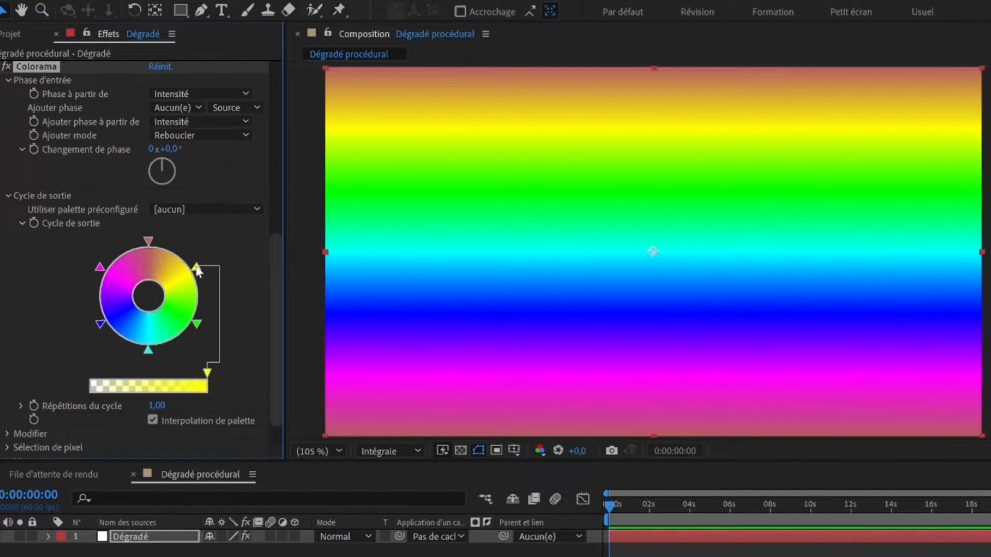
{"action": "left_click_drag", "start_coordinate": [196, 265], "coordinate": [246, 241]}
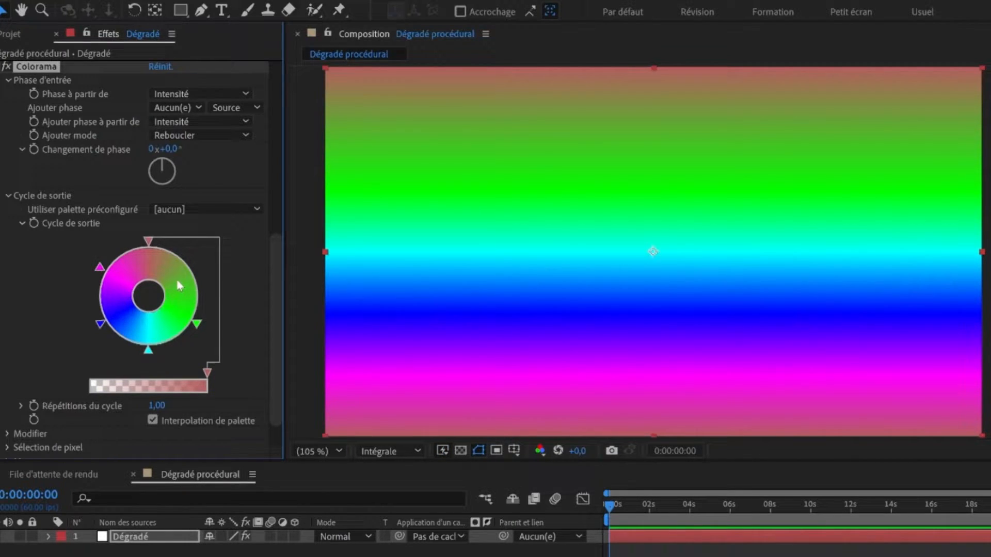
Add a soft green stop between the muted red and green ones, with hue 140°, saturation 66 % and lightness 81 %
{"action": "left_click", "coordinate": [177, 282]}
{"action": "left_click_drag", "start_coordinate": [669, 556], "coordinate": [669, 556]}
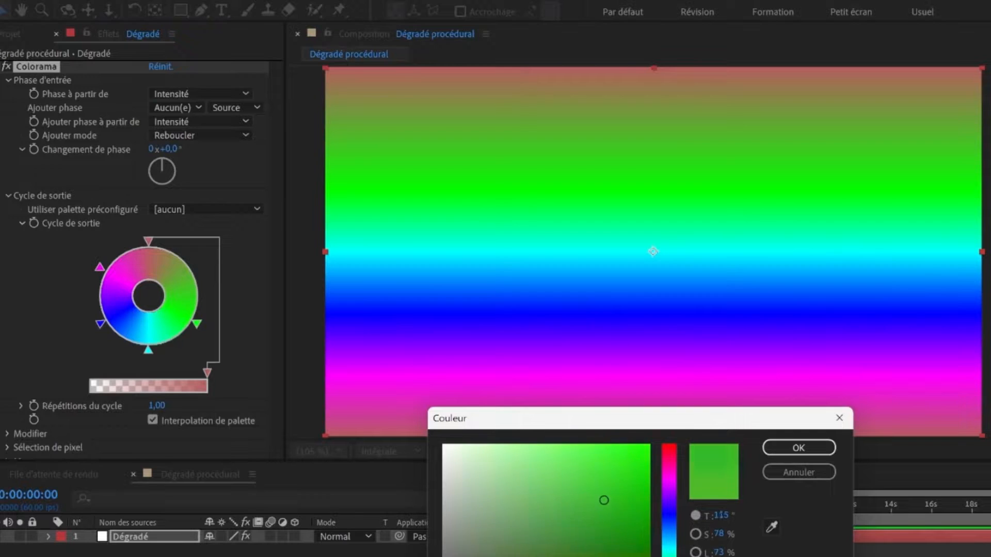
{"action": "left_click_drag", "start_coordinate": [578, 489], "coordinate": [579, 484]}
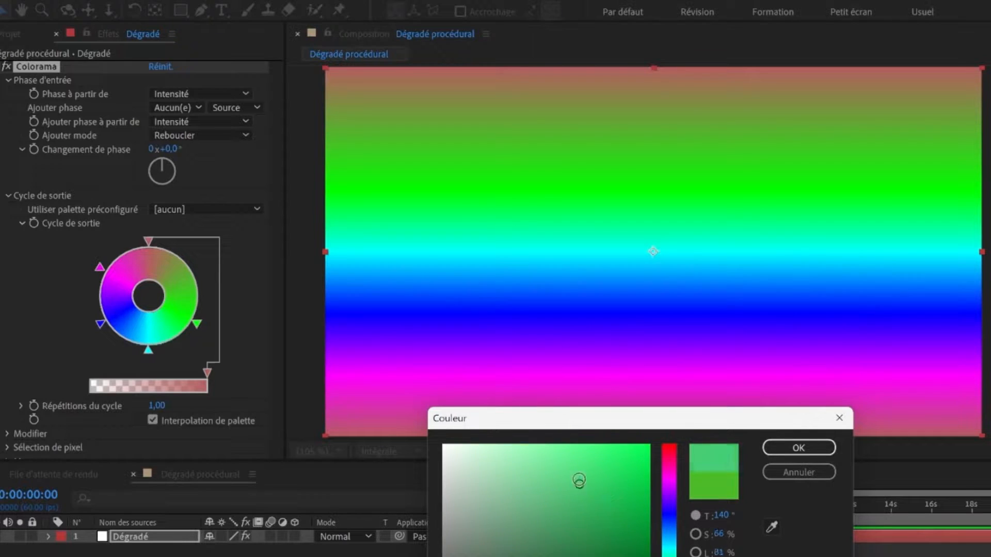
{"action": "left_click", "coordinate": [798, 447]}
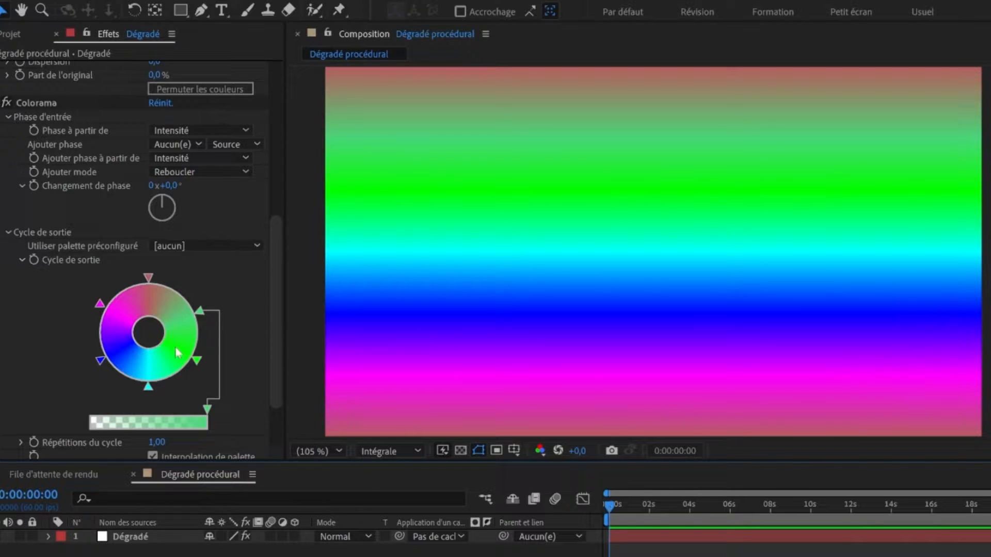
Set the noise type of the Bruit fractal effect to Spline, keeping the fractal type at Simple
{"action": "scroll", "coordinate": [174, 330], "scroll_direction": "up", "scroll_amount": 8}
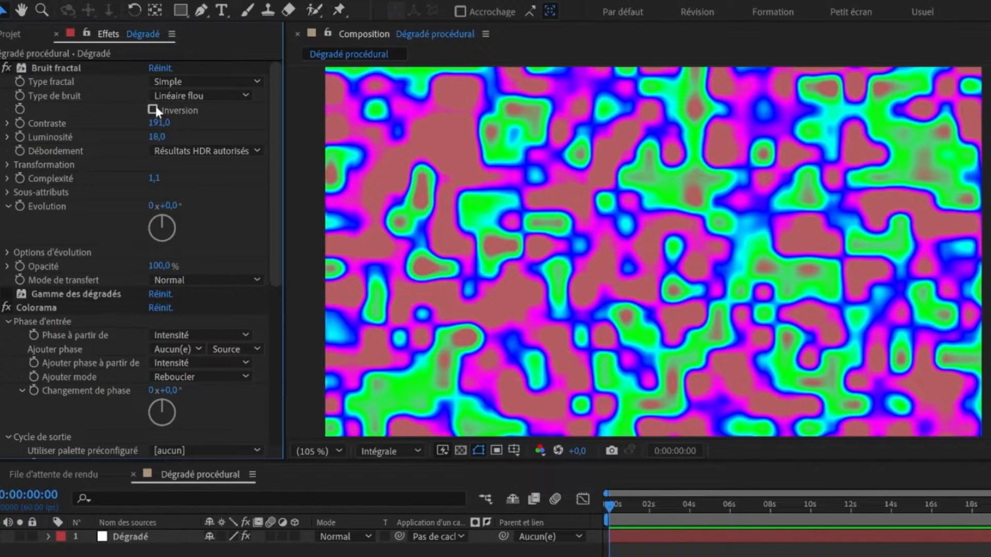
{"action": "left_click", "coordinate": [167, 82]}
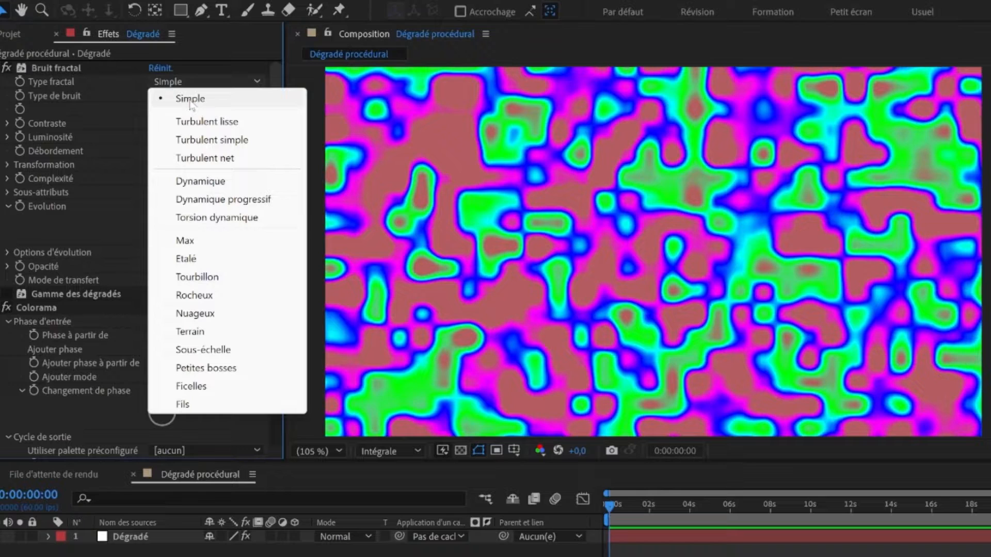
{"action": "left_click", "coordinate": [184, 96]}
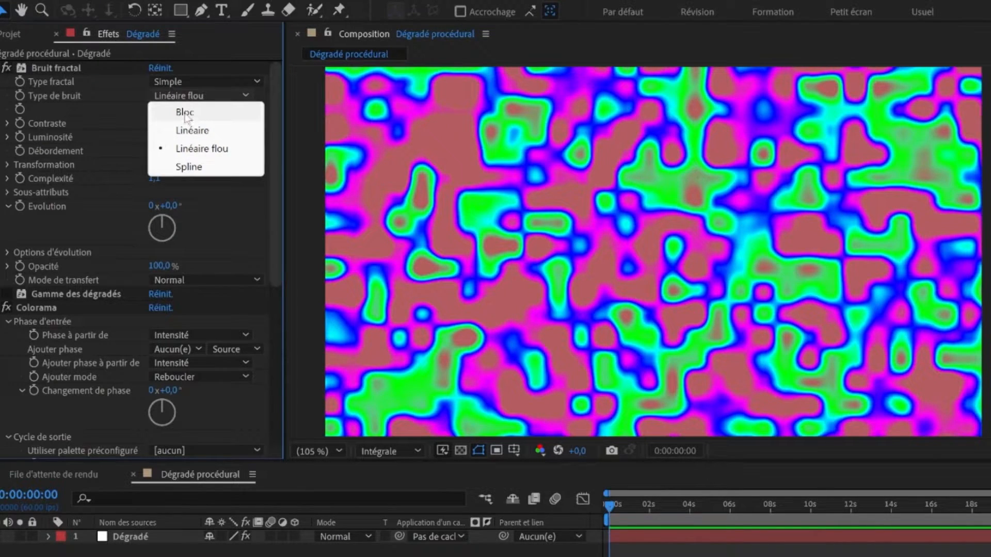
{"action": "left_click", "coordinate": [189, 164]}
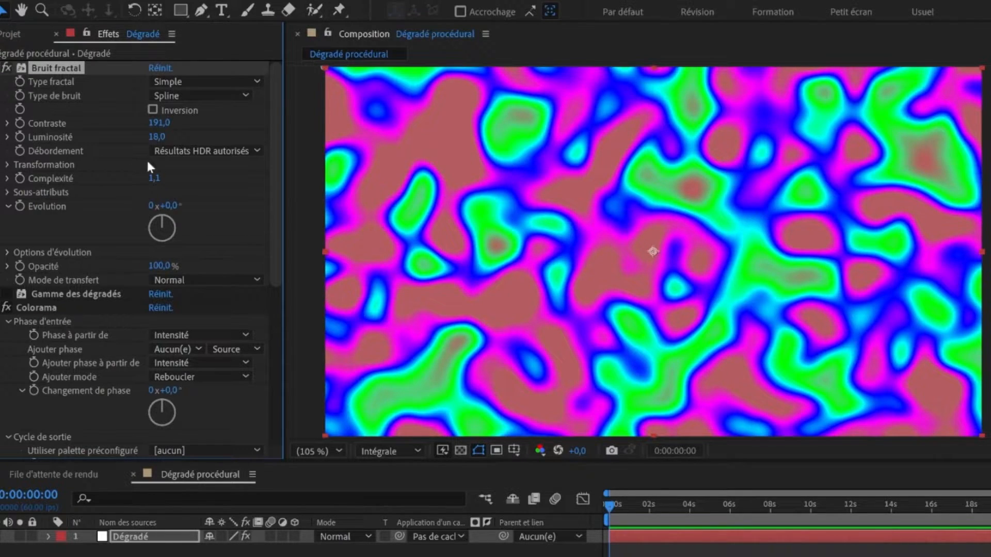
Set the fractal noise's contrast to 750 and its brightness to 25
{"action": "left_click_drag", "start_coordinate": [162, 127], "coordinate": [293, 126]}
{"action": "left_click", "coordinate": [166, 124]}
{"action": "type", "text": "750"}
{"action": "key", "text": "Tab"}
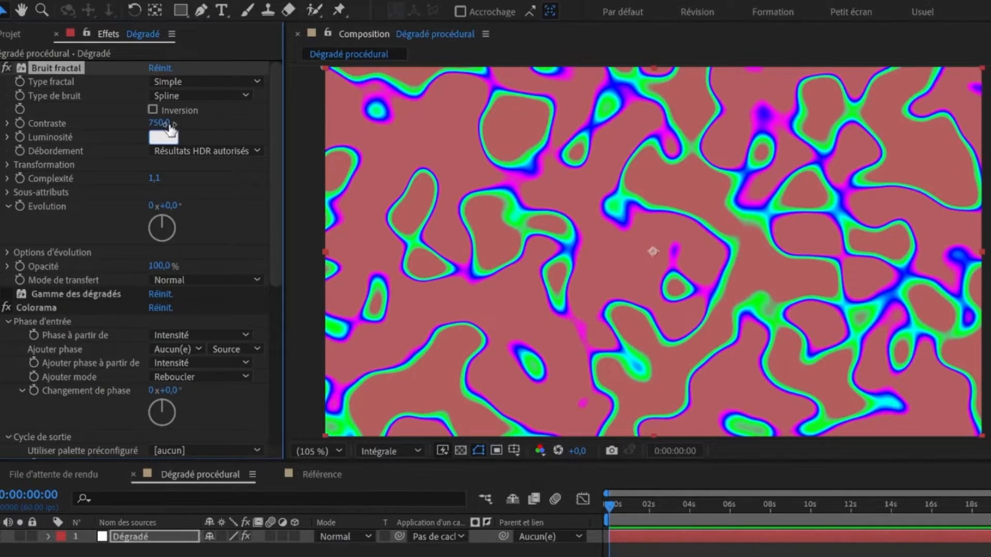
{"action": "type", "text": "25"}
{"action": "key", "text": "Return"}
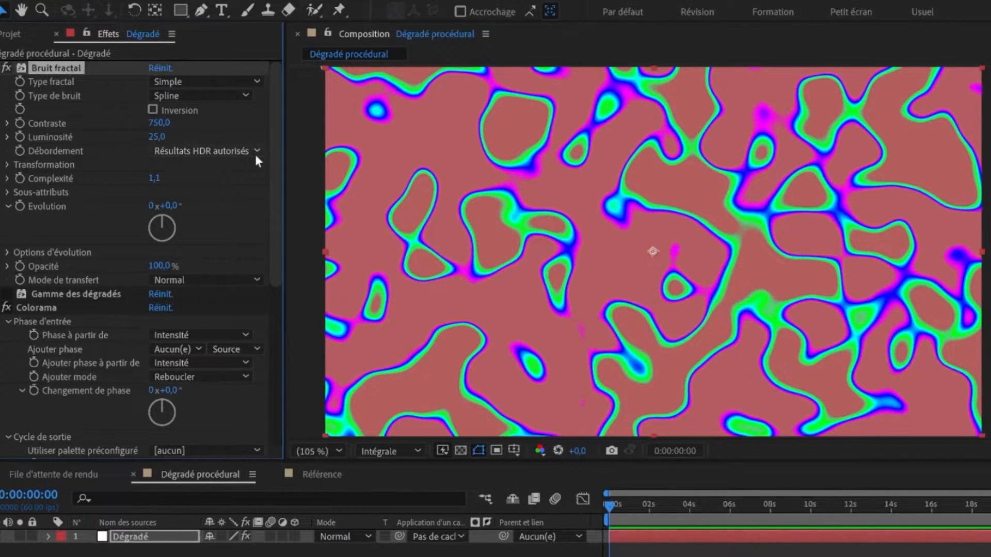
Invert the fractal noise with complexity at 1,0 and switch Colorama off to show it in grayscale
{"action": "left_click", "coordinate": [152, 110]}
{"action": "left_click", "coordinate": [7, 307]}
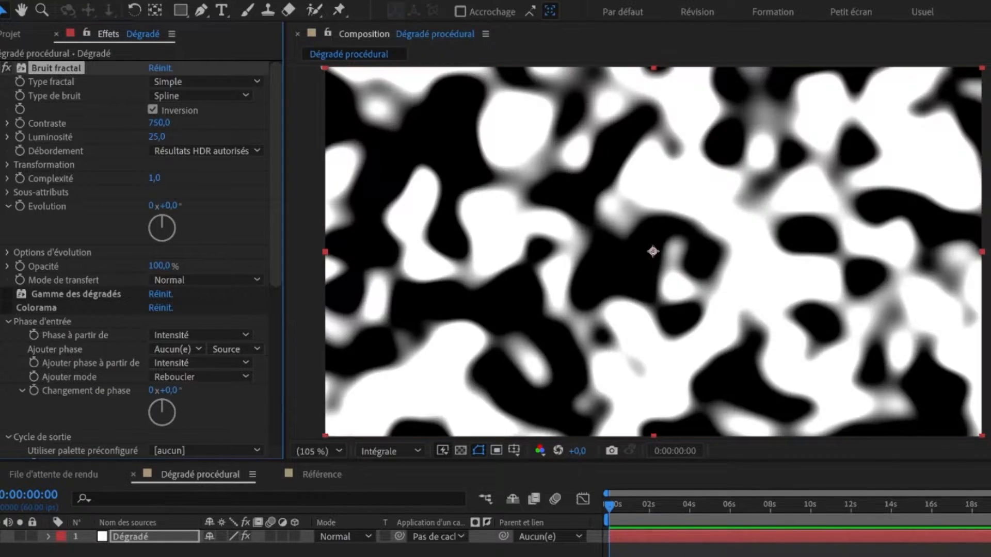
Turn off uniform scaling in the fractal noise's transformation and set the scale width to 400 and height to 600
{"action": "left_click", "coordinate": [7, 165]}
{"action": "left_click", "coordinate": [152, 193]}
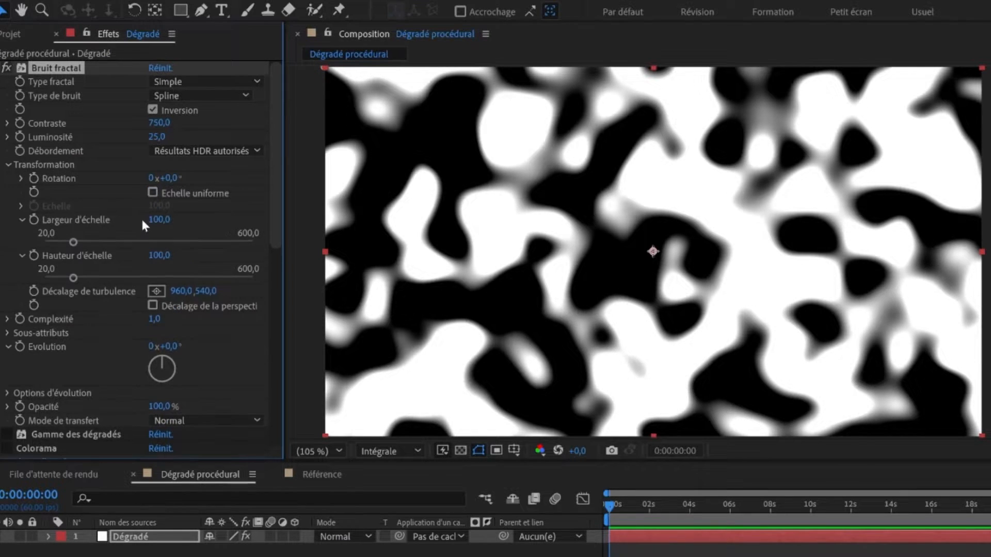
{"action": "left_click_drag", "start_coordinate": [73, 241], "coordinate": [143, 242]}
{"action": "left_click", "coordinate": [160, 219]}
{"action": "type", "text": "4"}
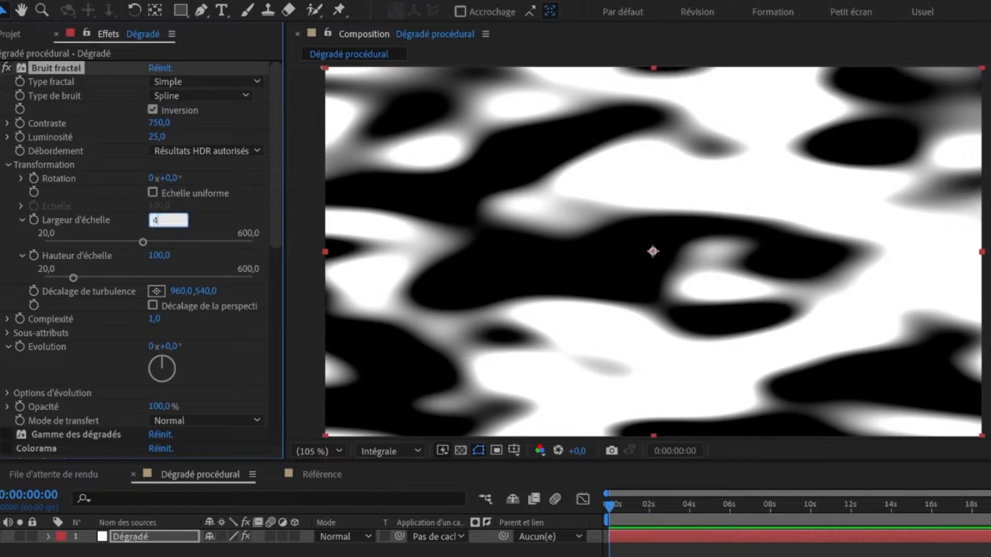
{"action": "type", "text": "00"}
{"action": "key", "text": "Tab"}
{"action": "type", "text": "600"}
{"action": "key", "text": "Return"}
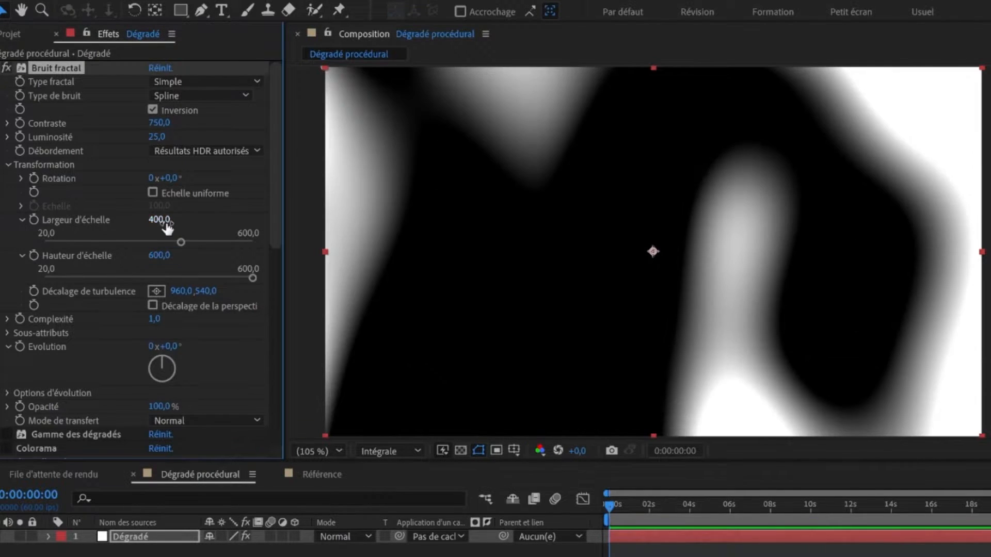
Animate the fractal noise's Evolution with the expression time*50; and preview the animation
{"action": "scroll", "coordinate": [115, 301], "scroll_direction": "down", "scroll_amount": 3}
{"action": "left_click", "coordinate": [19, 274], "text": "alt"}
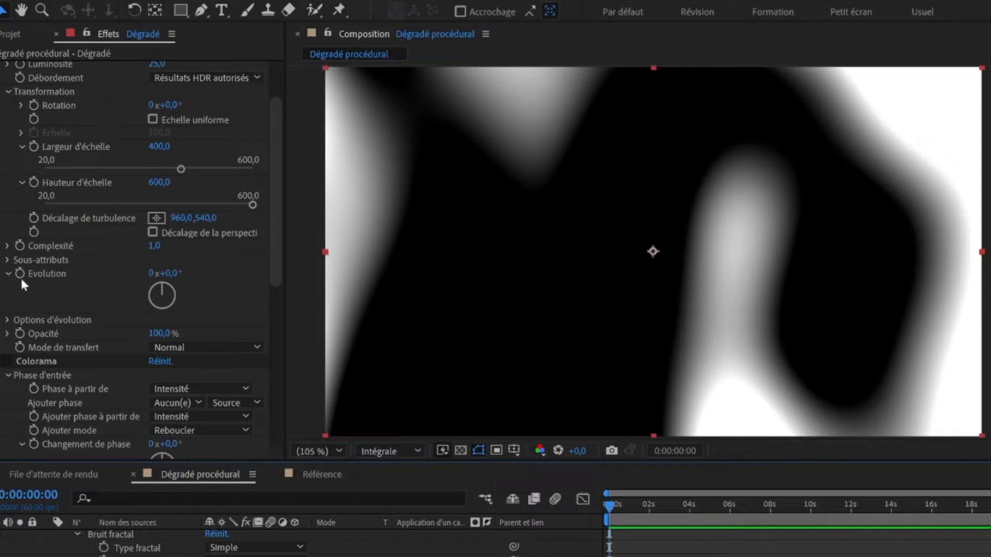
{"action": "left_click", "coordinate": [34, 300]}
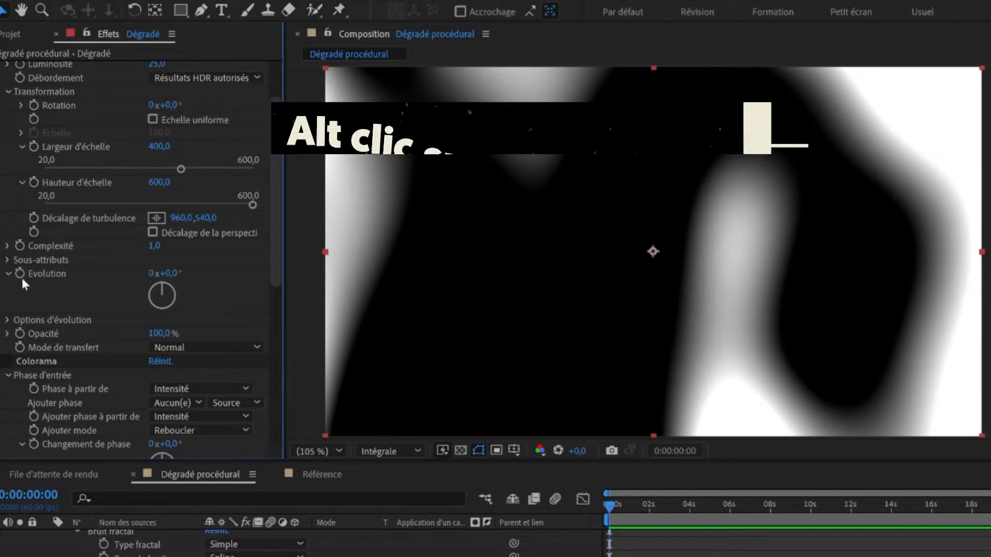
{"action": "left_click", "coordinate": [21, 272], "text": "alt"}
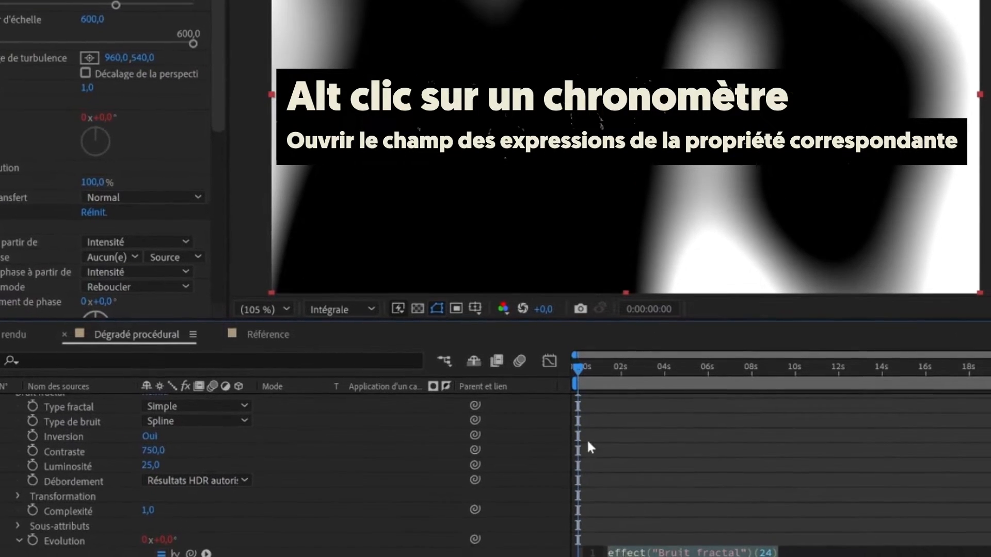
{"action": "type", "text": "time"}
{"action": "left_click", "coordinate": [666, 405]}
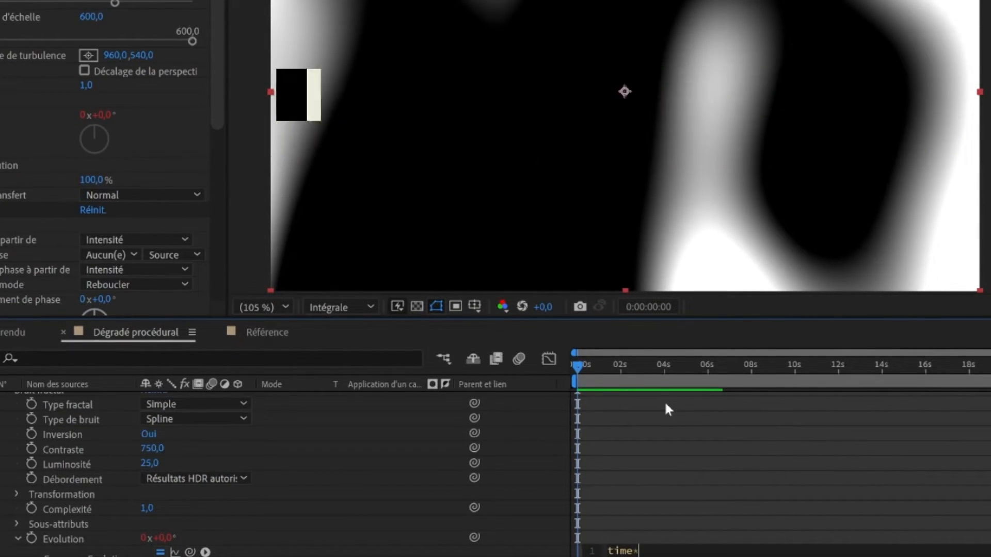
{"action": "type", "text": "*50"}
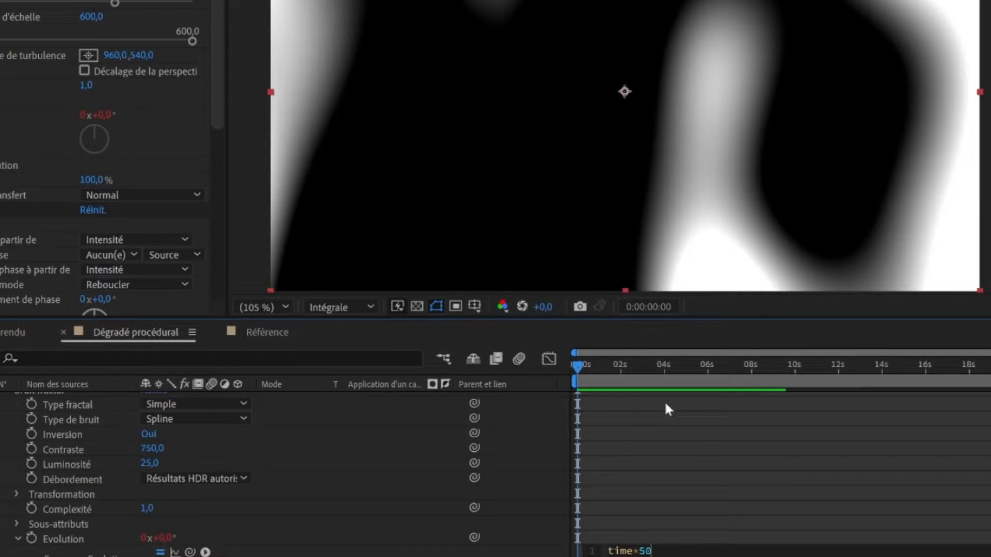
{"action": "type", "text": ";"}
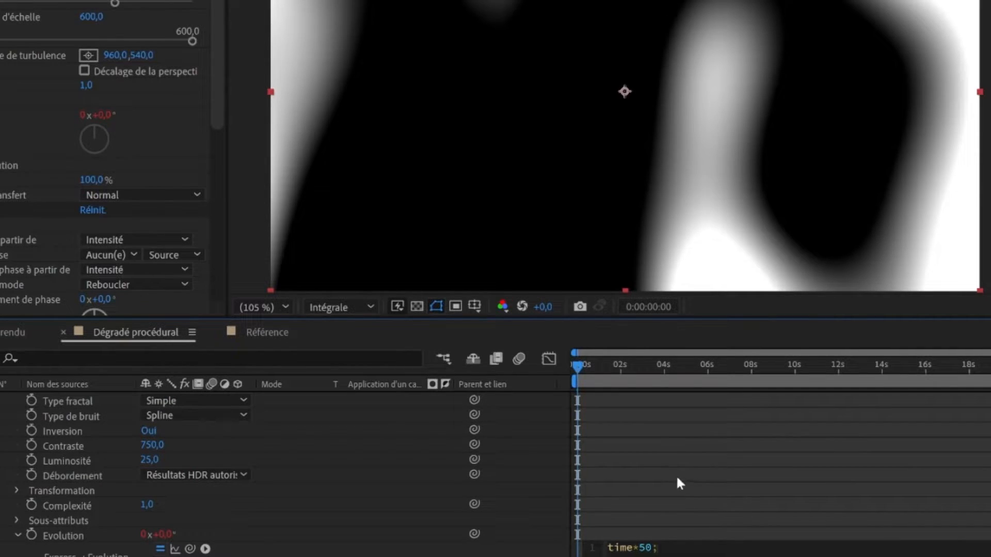
{"action": "left_click", "coordinate": [664, 463]}
{"action": "key", "text": "space"}
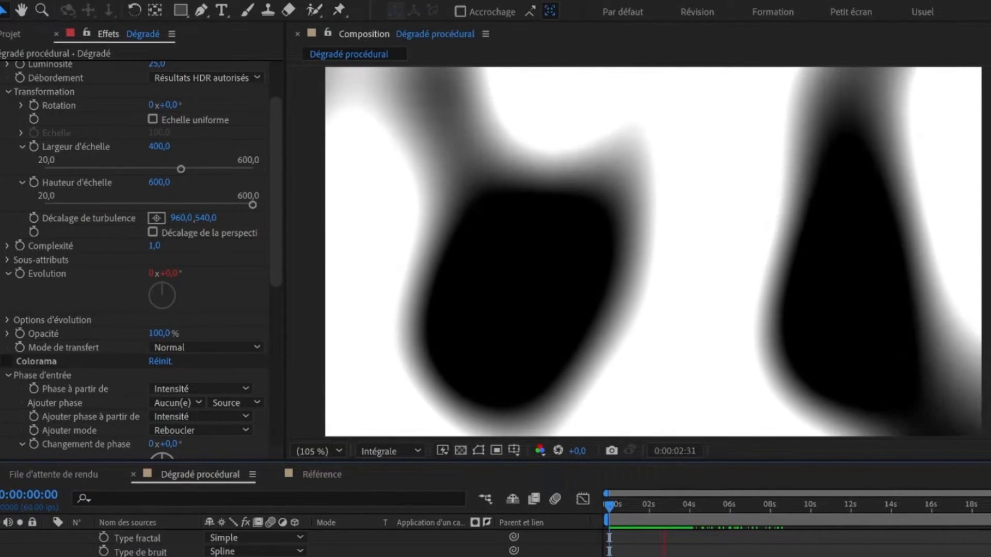
Collapse the fractal noise settings and compare the animated noise with Colorama switched on and off
{"action": "scroll", "coordinate": [6, 149], "scroll_direction": "up", "scroll_amount": 3}
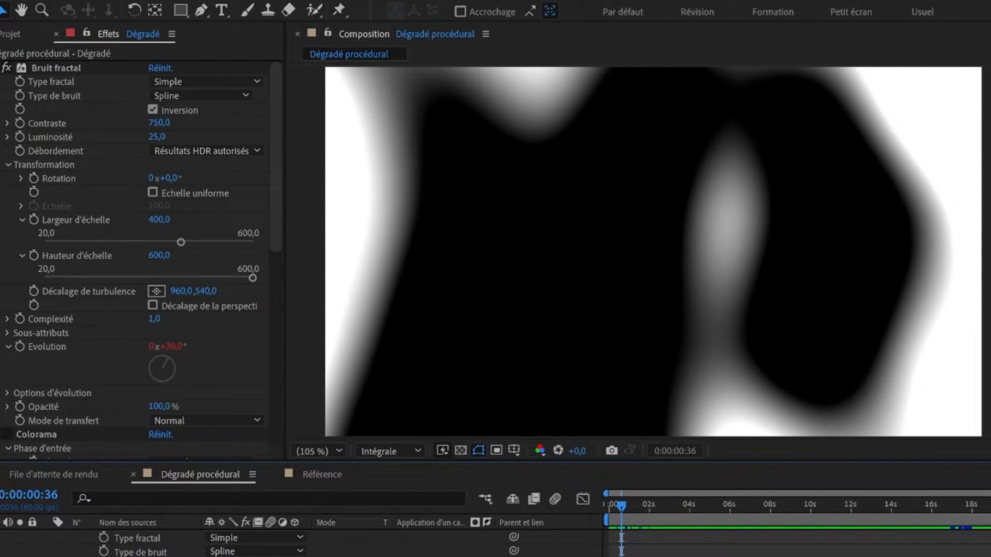
{"action": "left_click", "coordinate": [0, 68]}
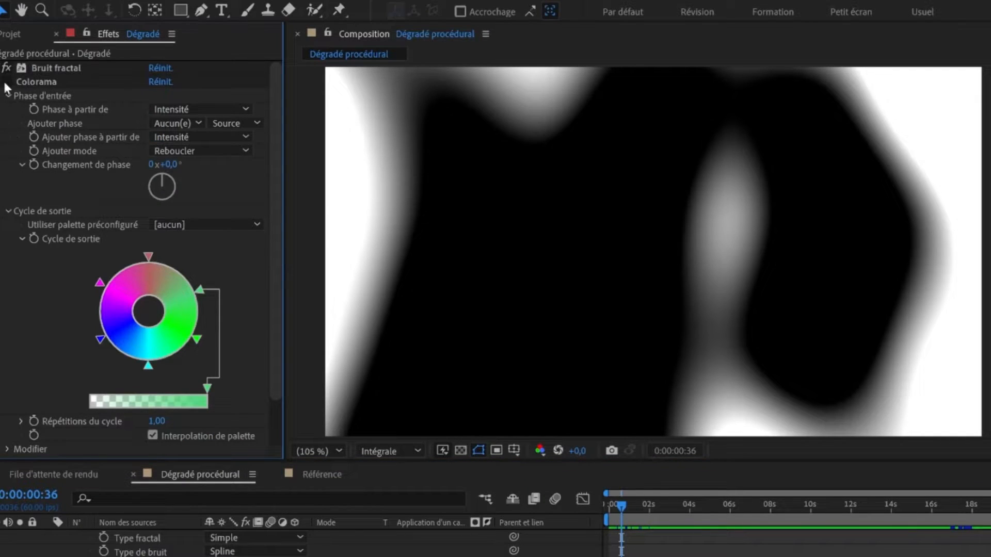
{"action": "left_click", "coordinate": [4, 81]}
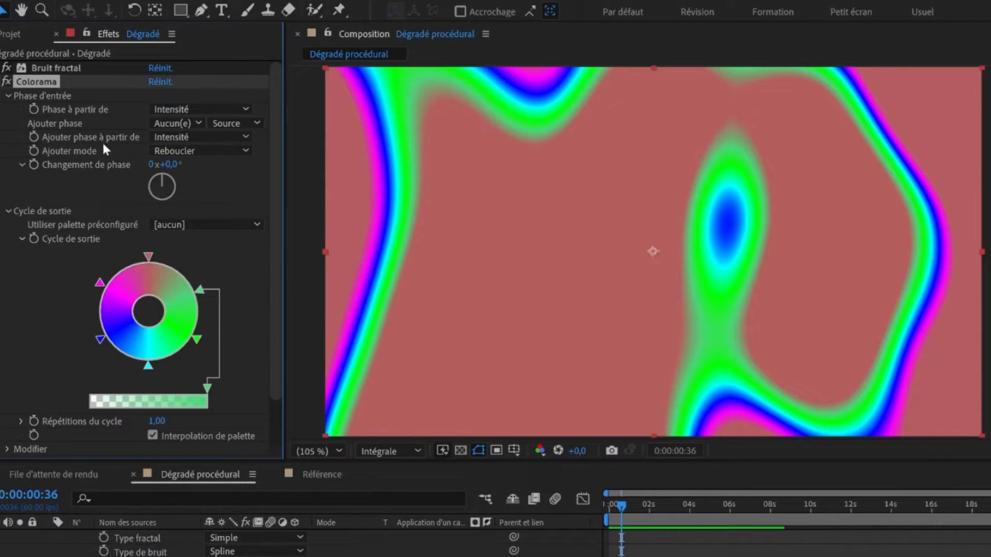
{"action": "left_click", "coordinate": [6, 81]}
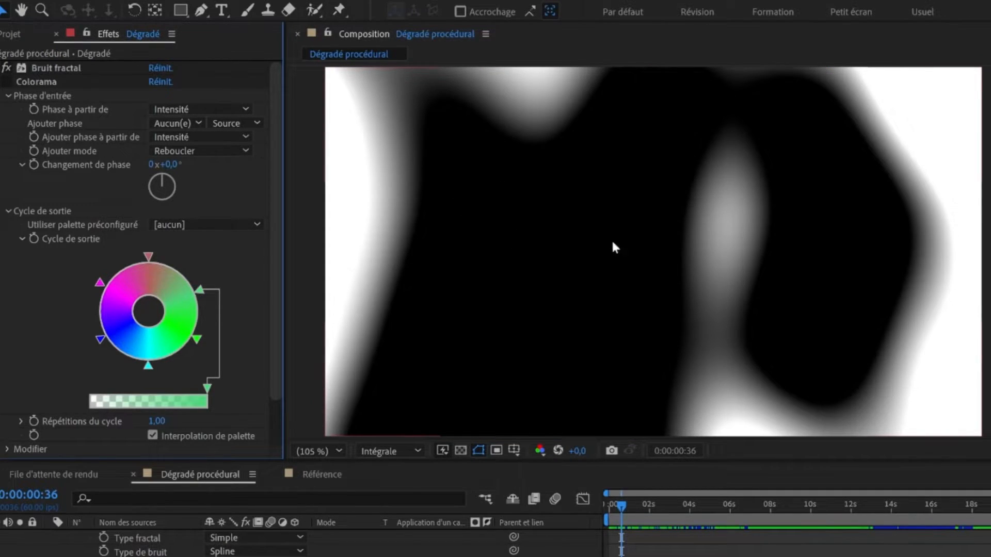
{"action": "left_click", "coordinate": [11, 81]}
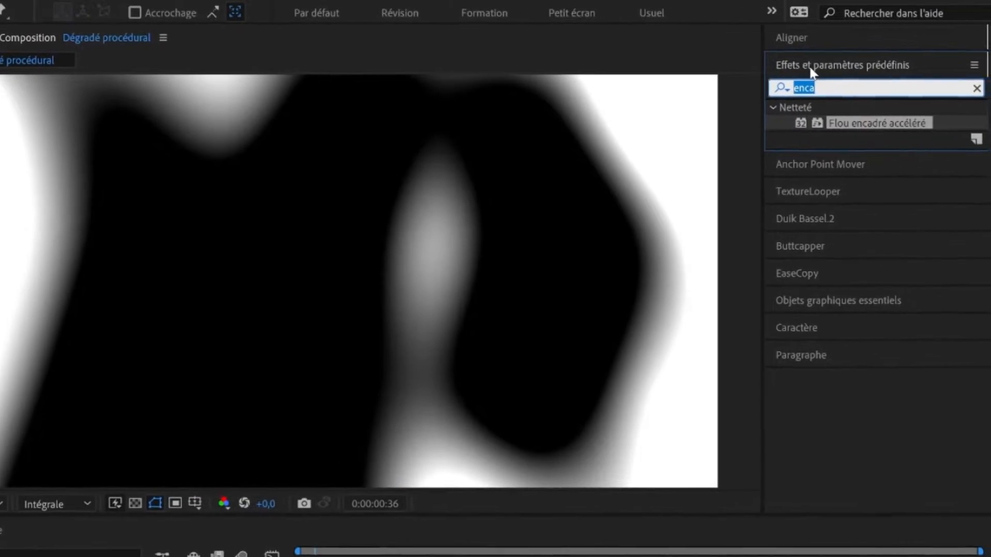
Add the Flou encadré accéléré effect between the fractal noise and Colorama with a blur radius of 300
{"action": "type", "text": "flou enc"}
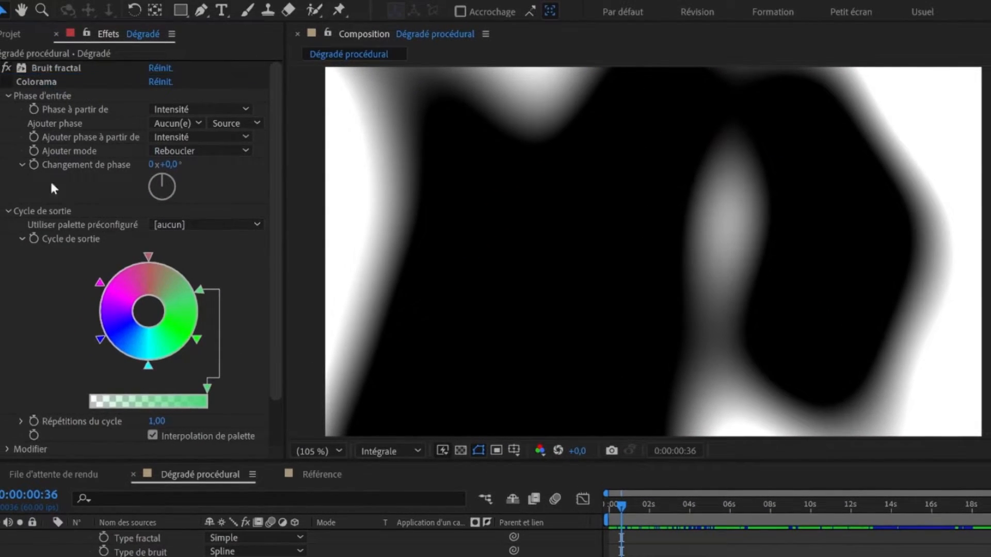
{"action": "left_click", "coordinate": [154, 95]}
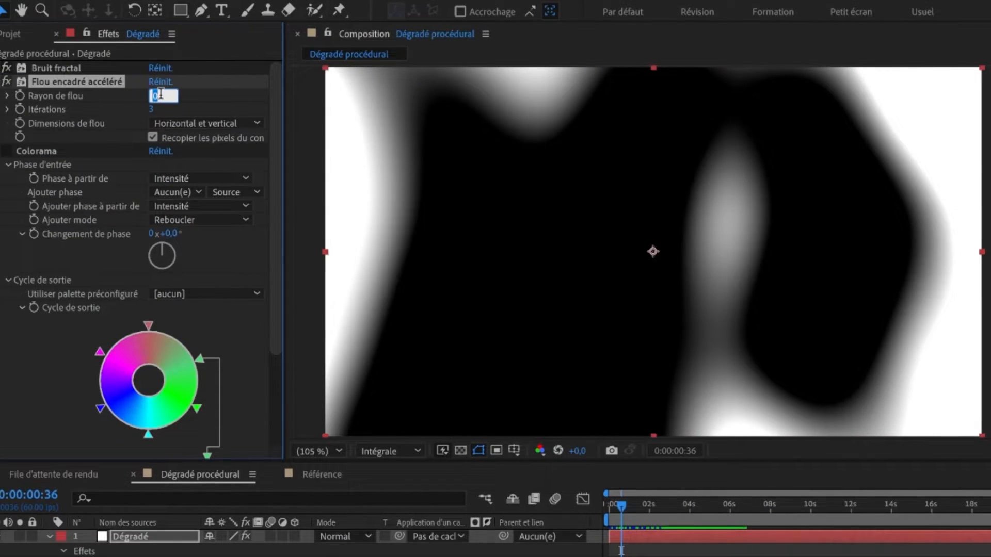
{"action": "type", "text": "300"}
{"action": "key", "text": "Return"}
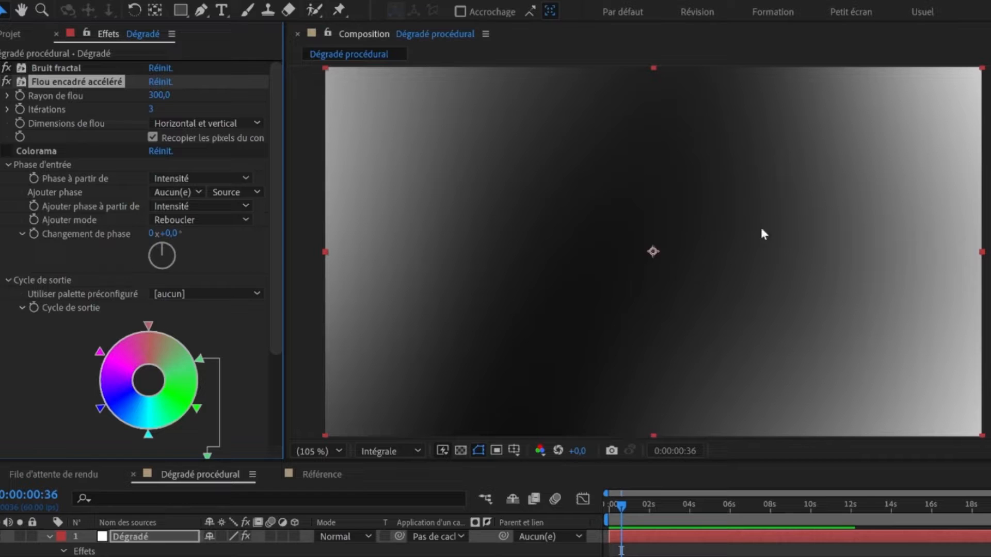
Switch Colorama back on and examine the blurred colour gradient up close at 0:00:07:32
{"action": "left_click", "coordinate": [7, 151]}
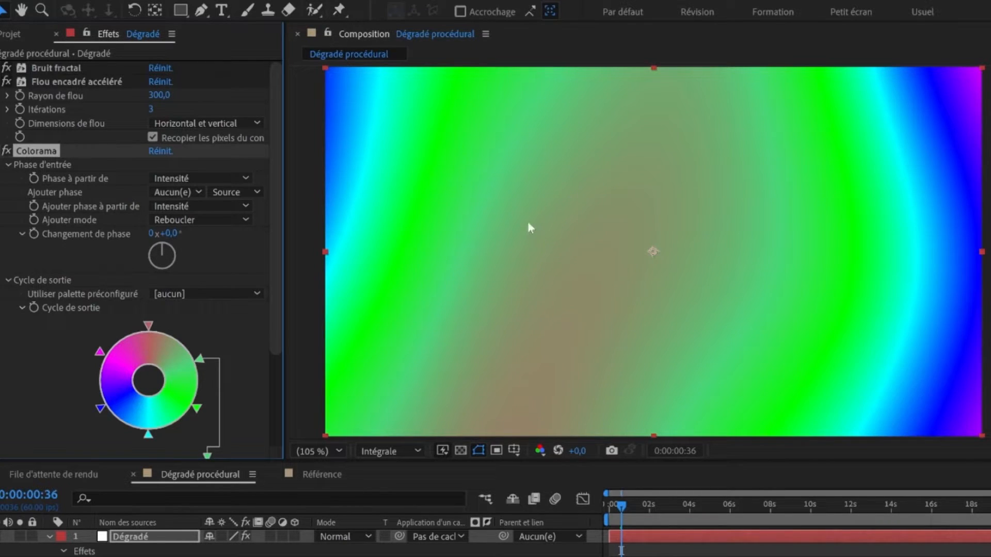
{"action": "left_click_drag", "start_coordinate": [621, 523], "coordinate": [761, 525]}
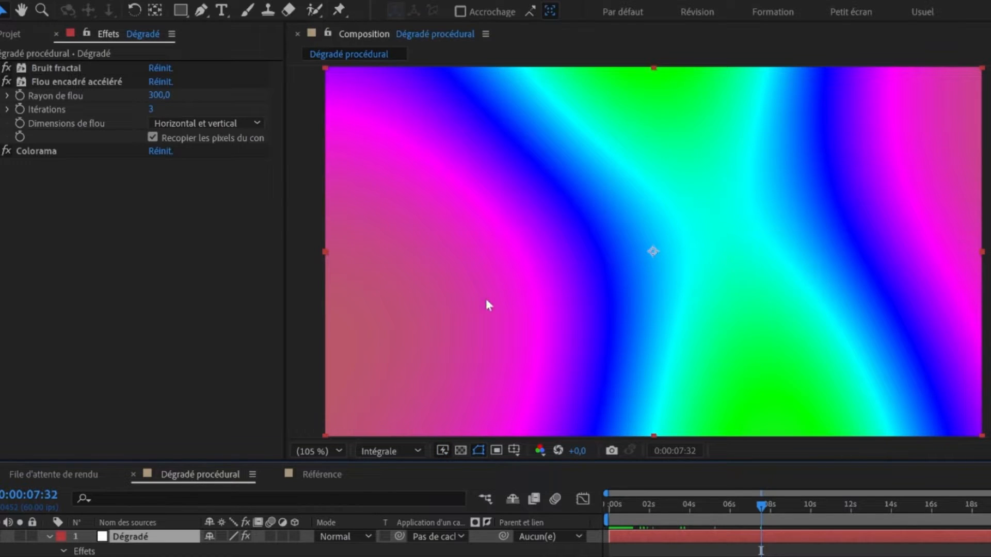
{"action": "scroll", "coordinate": [531, 293], "scroll_direction": "up", "scroll_amount": 2}
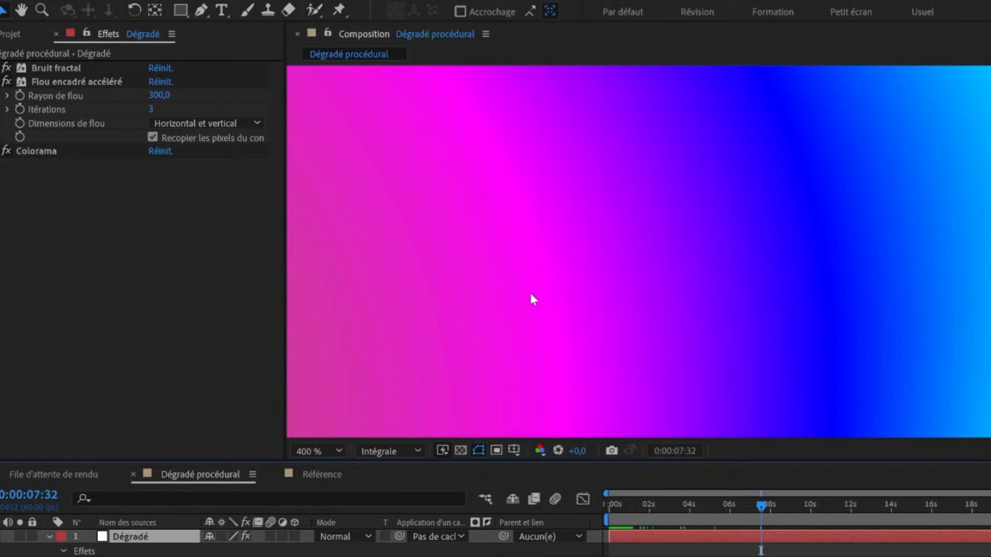
{"action": "key", "text": "shift+slash"}
Add the Flou gaussien effect after Colorama on the Dégradé layer and set its blur to 200
{"action": "left_click", "coordinate": [946, 82]}
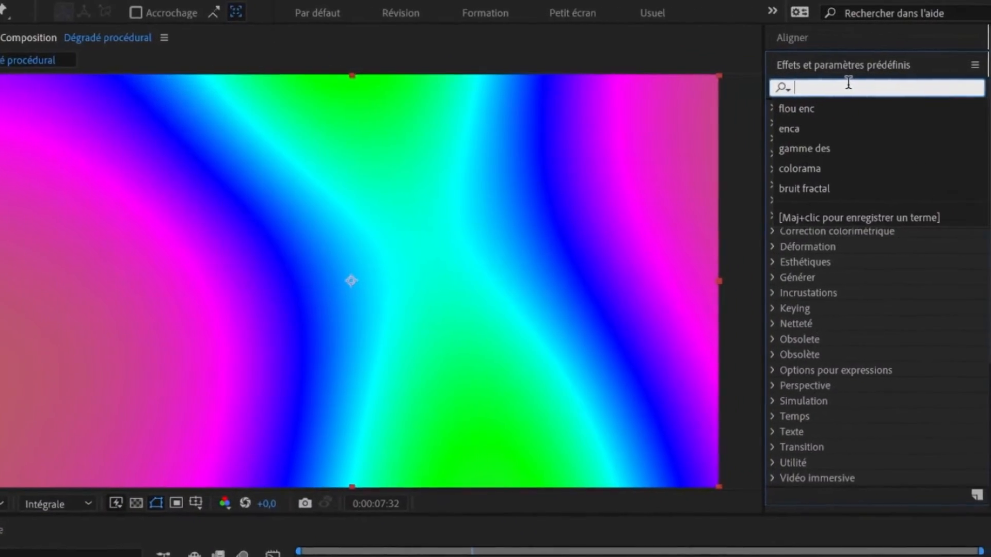
{"action": "type", "text": "flou gaussi"}
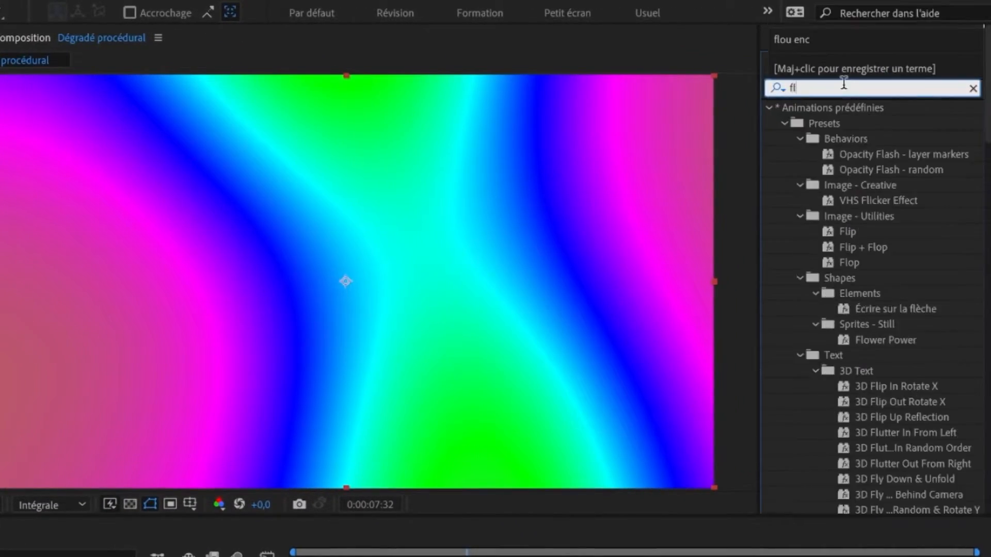
{"action": "left_click_drag", "start_coordinate": [860, 123], "coordinate": [363, 256]}
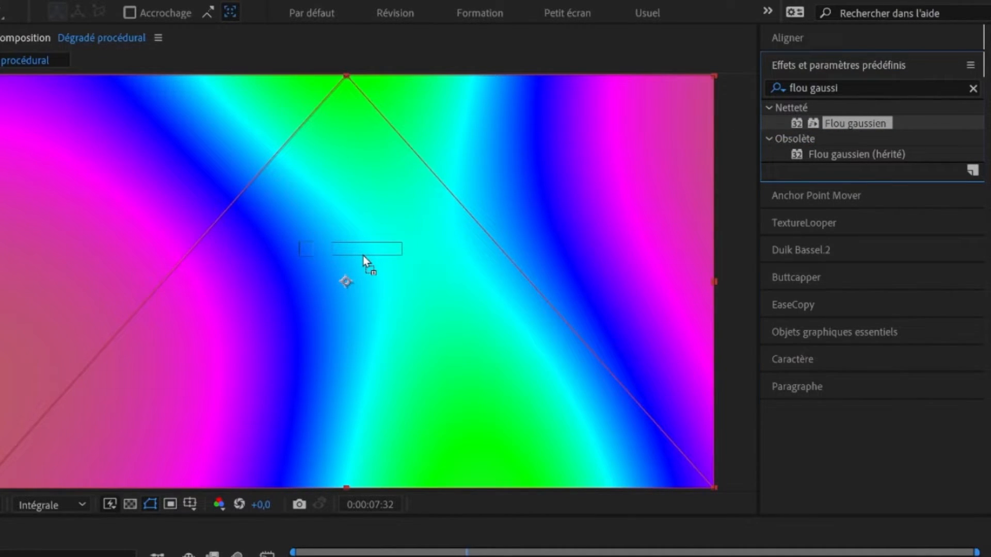
{"action": "left_click_drag", "start_coordinate": [364, 255], "coordinate": [384, 256]}
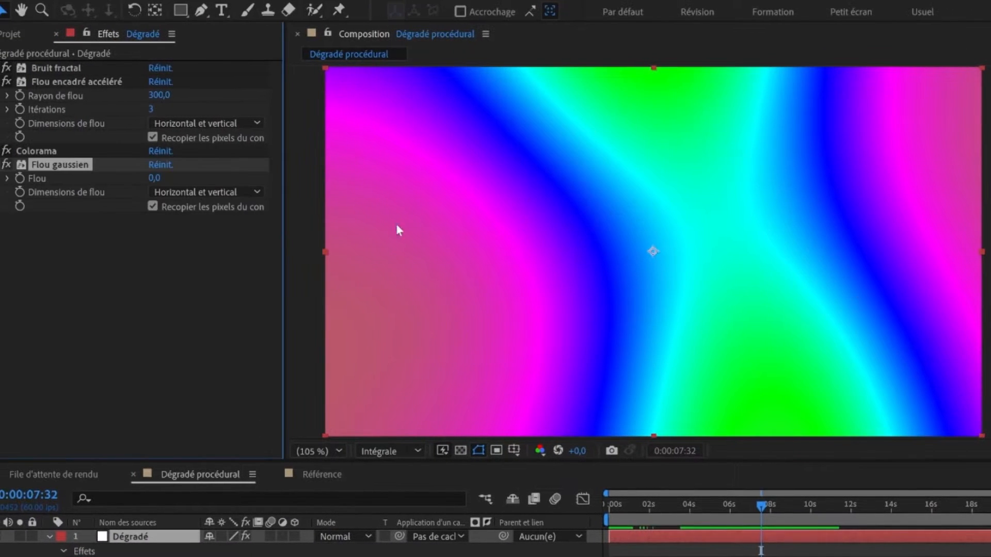
{"action": "left_click", "coordinate": [154, 178]}
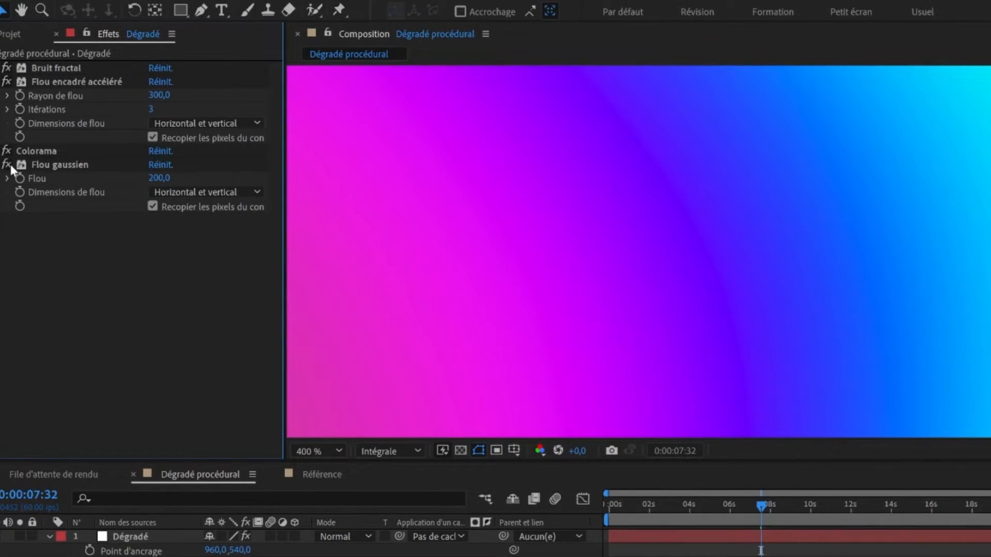
Switch the Gaussian blur off and on to compare the gradient's smoothness
{"action": "left_click", "coordinate": [10, 165]}
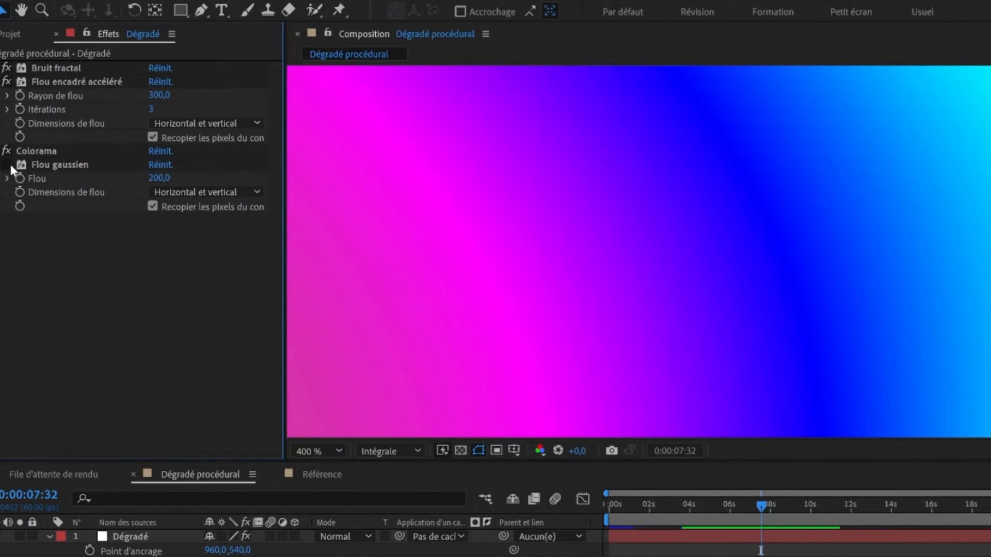
{"action": "left_click", "coordinate": [11, 165]}
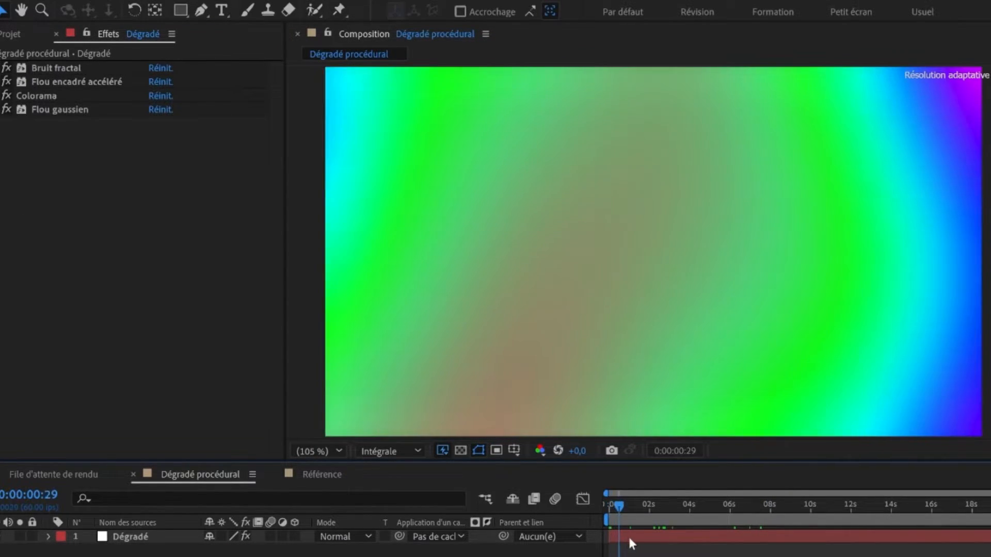
Preview the gradient along the timeline, then try the Feu preset palette in Colorama's output cycle
{"action": "left_click_drag", "start_coordinate": [629, 538], "coordinate": [803, 552]}
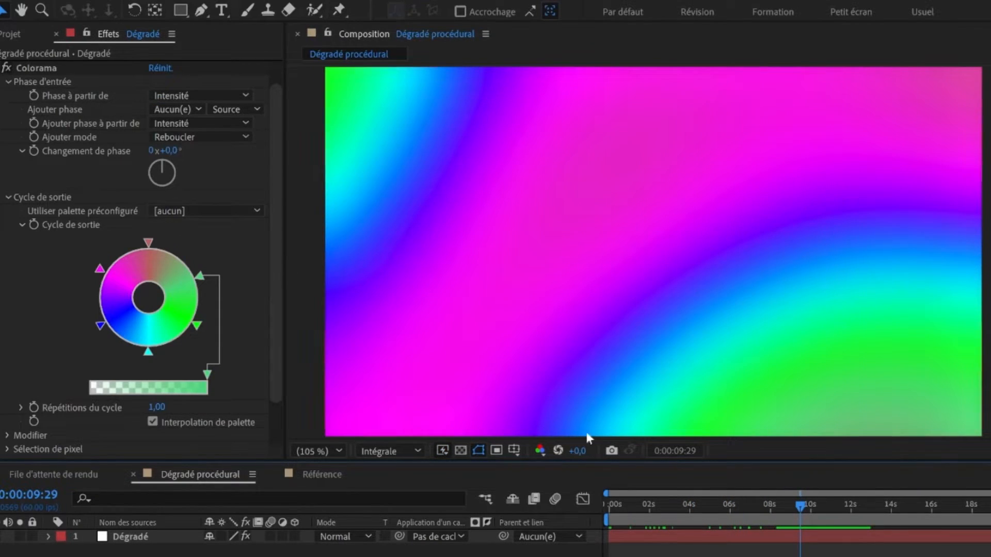
{"action": "left_click_drag", "start_coordinate": [754, 500], "coordinate": [720, 503]}
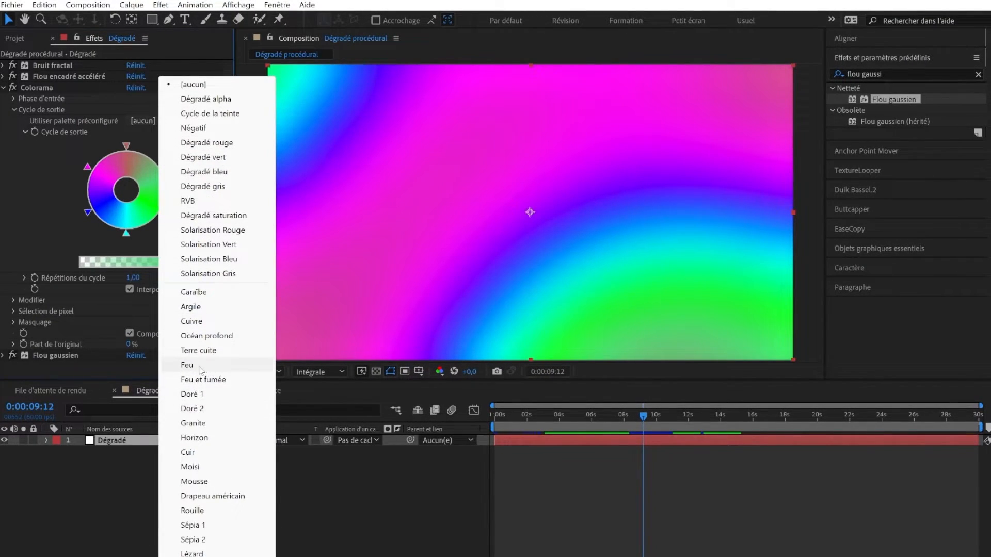
{"action": "left_click", "coordinate": [201, 367]}
{"action": "left_click_drag", "start_coordinate": [611, 423], "coordinate": [510, 429]}
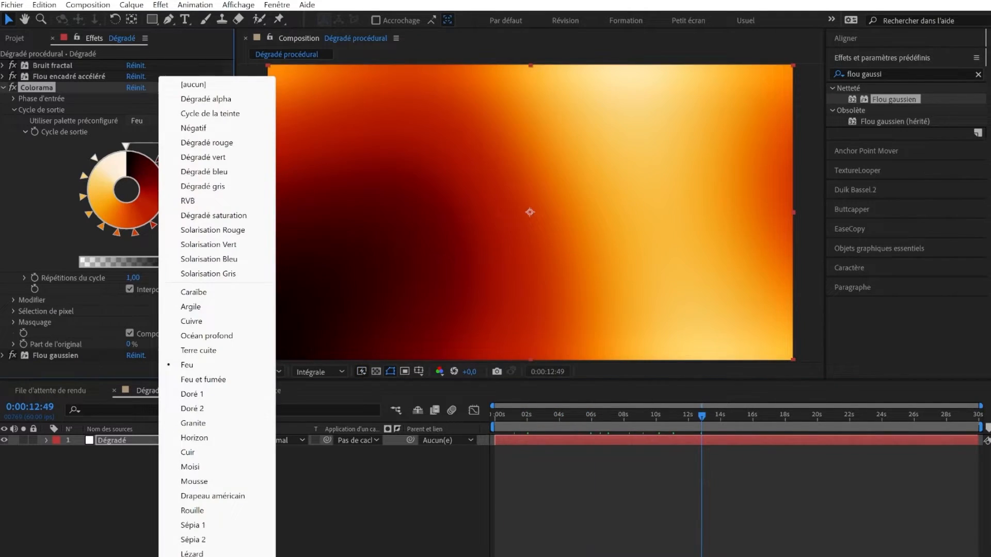
Try an alternative orange, red and purple palette in Colorama and pull a colour point off the output cycle wheel
{"action": "left_click", "coordinate": [170, 378]}
{"action": "left_click_drag", "start_coordinate": [698, 425], "coordinate": [756, 419]}
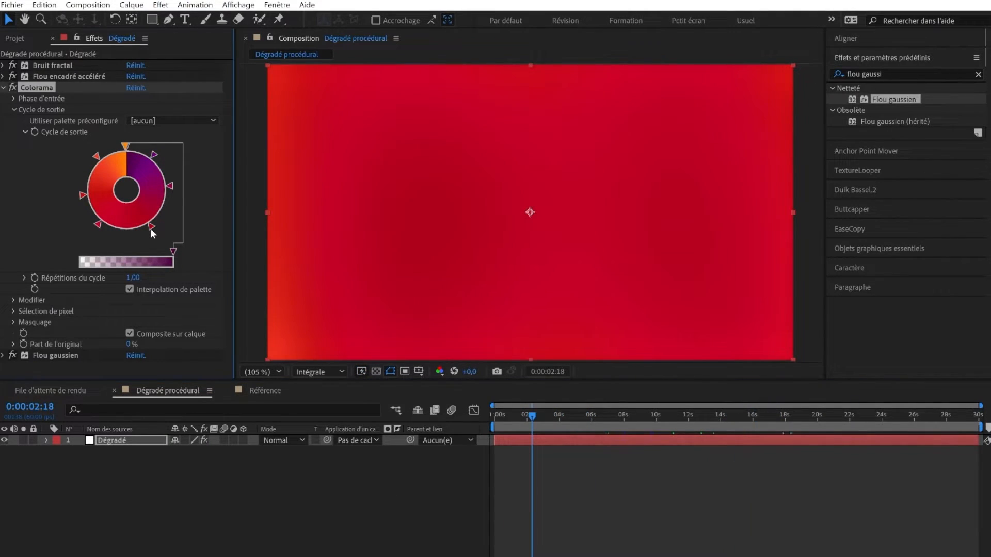
{"action": "left_click_drag", "start_coordinate": [150, 228], "coordinate": [139, 277]}
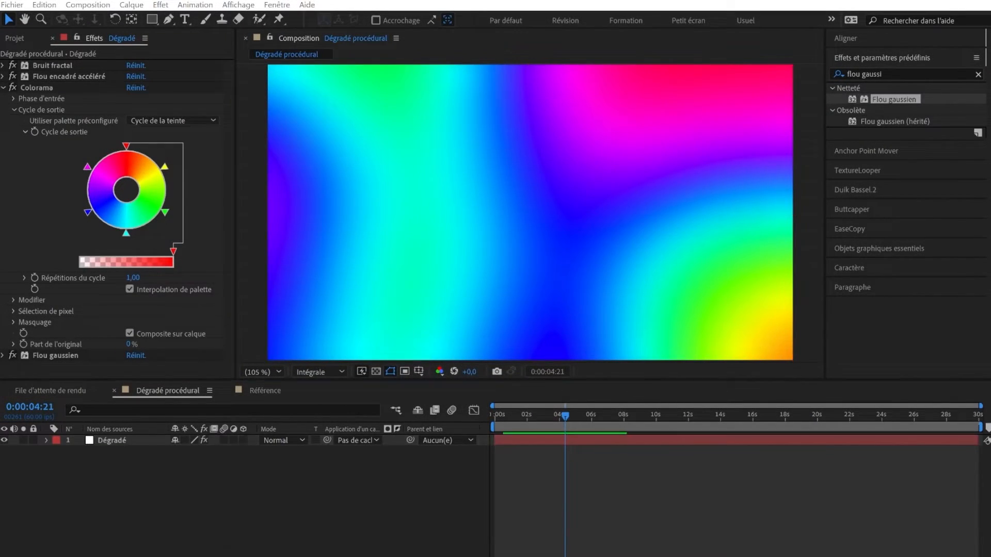
Recolour Colorama's six cycle points clockwise from the topmost with EF476F, F78C6B, FFD166, 8AC926, 118AB2 and 6A4C93, and preview the gradient
{"action": "key", "text": "alt+Tab"}
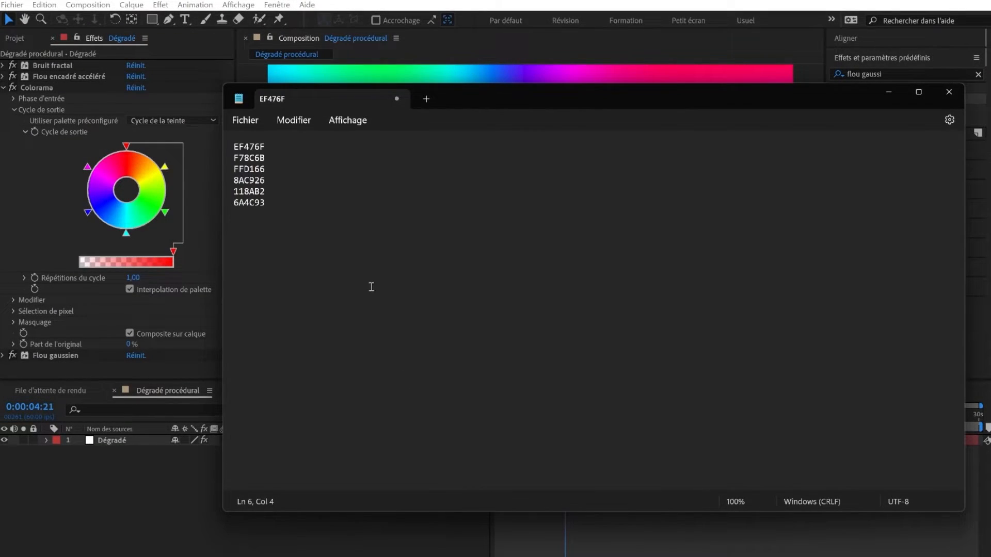
{"action": "double_click", "coordinate": [126, 147]}
{"action": "left_click_drag", "start_coordinate": [267, 146], "coordinate": [234, 158]}
{"action": "double_click", "coordinate": [164, 167]}
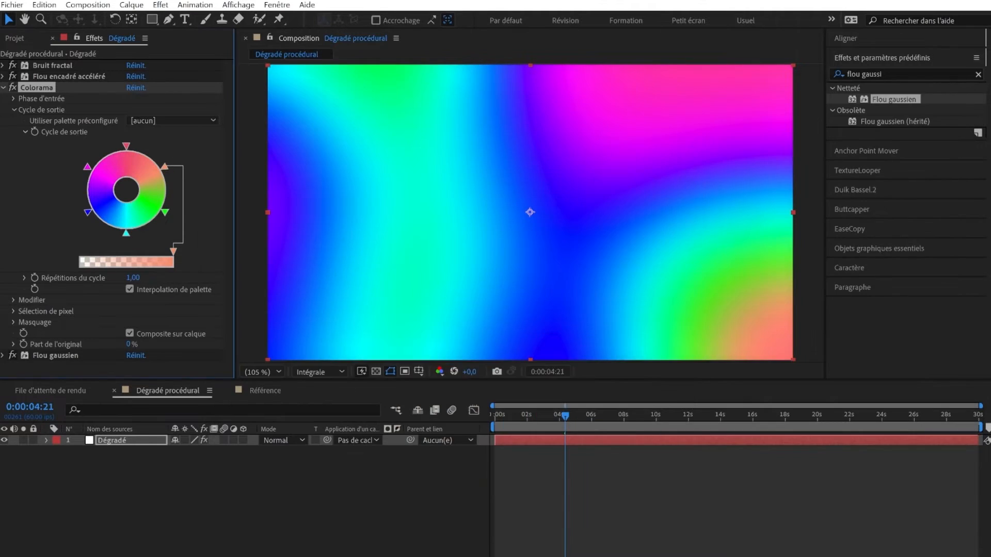
{"action": "double_click", "coordinate": [165, 212]}
{"action": "double_click", "coordinate": [126, 234]}
{"action": "double_click", "coordinate": [88, 212]}
{"action": "key", "text": "alt+Tab"}
{"action": "double_click", "coordinate": [88, 166]}
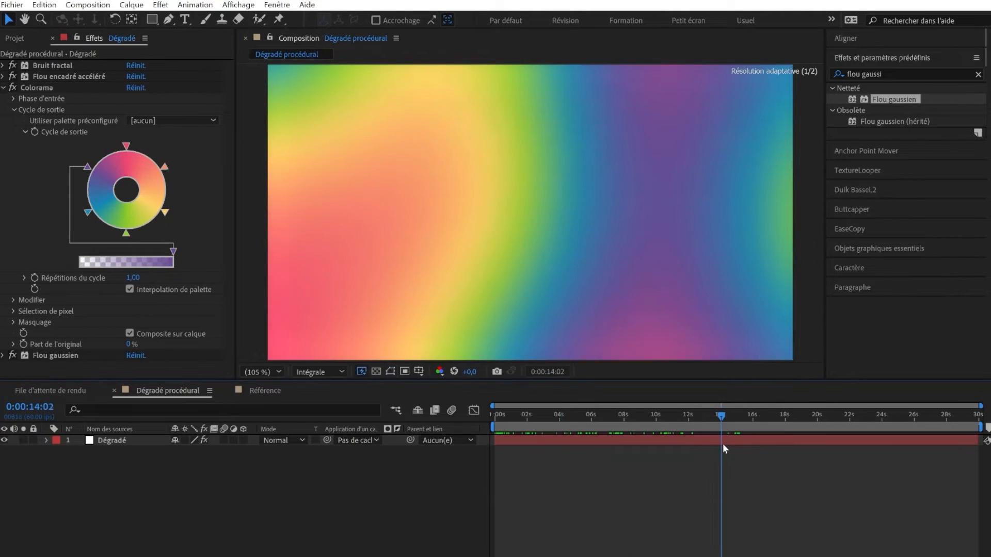
{"action": "left_click_drag", "start_coordinate": [722, 445], "coordinate": [863, 445]}
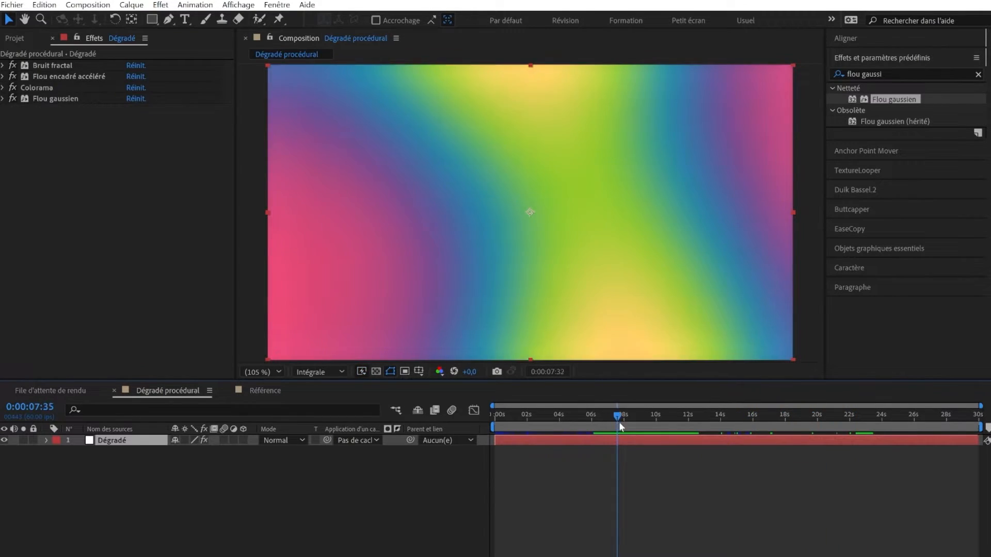
Add the Vibrance effect after Flou gaussien on the Dégradé layer and set its vibrance to 30
{"action": "left_click_drag", "start_coordinate": [618, 422], "coordinate": [702, 357]}
{"action": "left_click", "coordinate": [863, 72]}
{"action": "type", "text": "vibrance"}
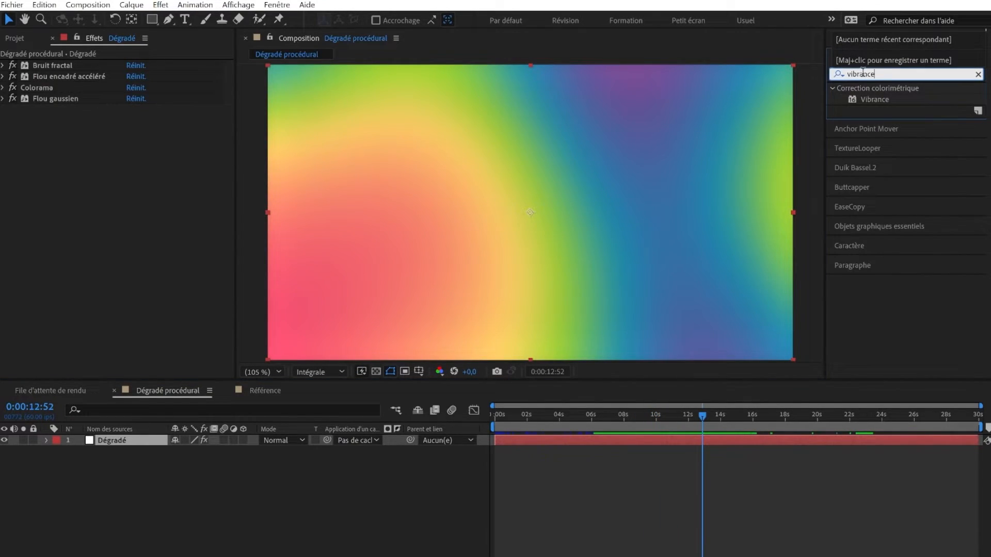
{"action": "left_click", "coordinate": [133, 121]}
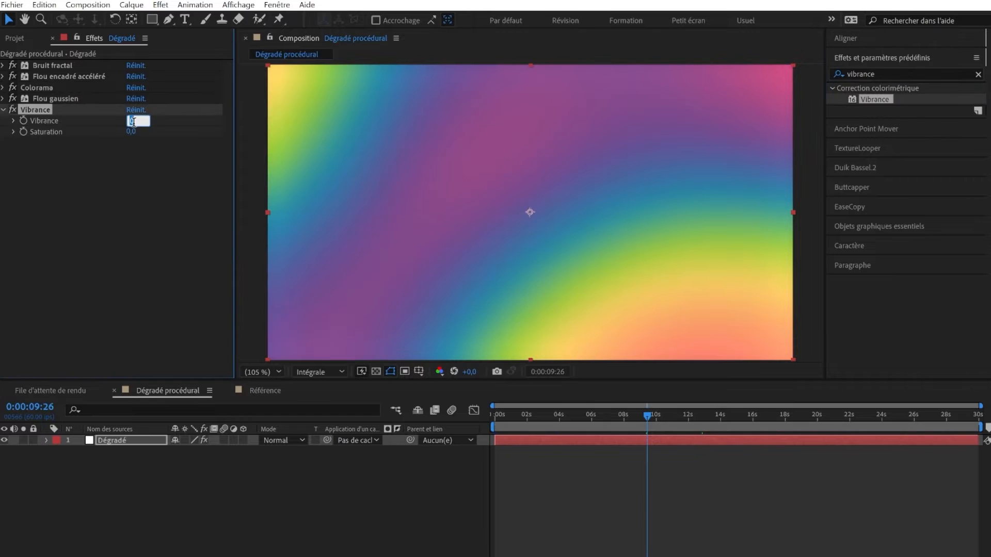
{"action": "type", "text": "30"}
{"action": "key", "text": "Return"}
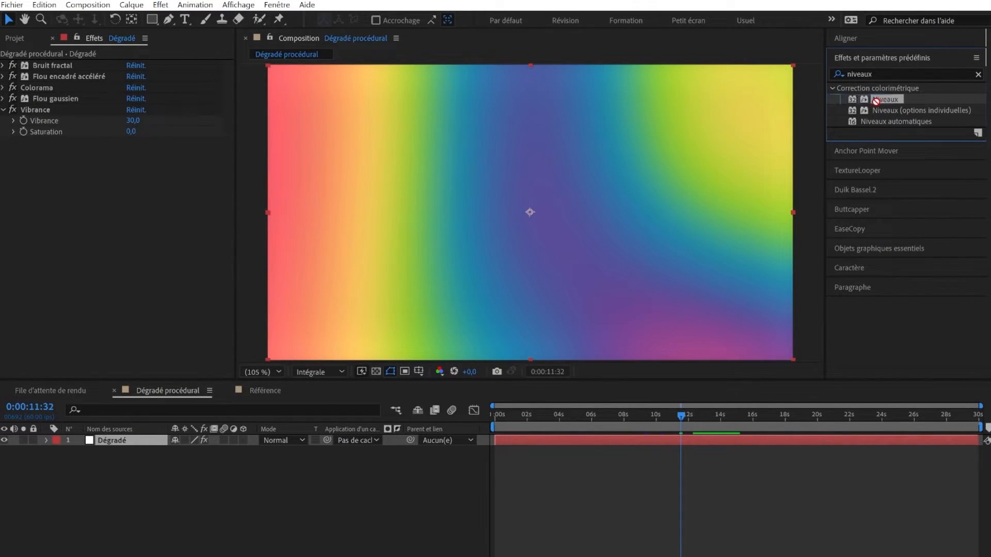
Add the Niveaux effect directly after Bruit fractal and adjust its input black and white points on the histogram
{"action": "left_click_drag", "start_coordinate": [876, 101], "coordinate": [184, 141]}
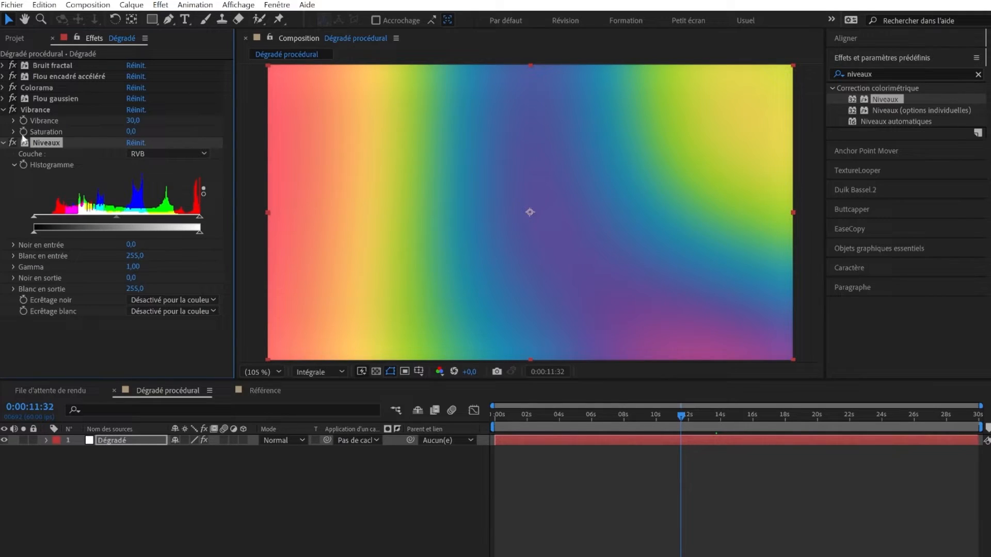
{"action": "left_click_drag", "start_coordinate": [58, 146], "coordinate": [58, 77]}
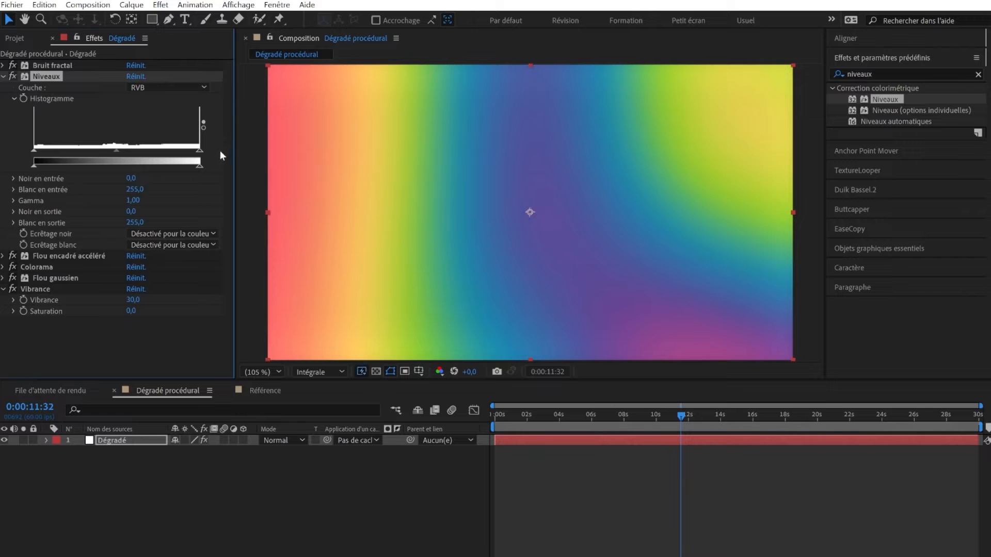
{"action": "left_click_drag", "start_coordinate": [197, 151], "coordinate": [200, 151]}
{"action": "mouse_move", "coordinate": [35, 151]}
{"action": "left_mouse_down"}
{"action": "mouse_move", "coordinate": [94, 152]}
{"action": "mouse_move", "coordinate": [33, 157]}
{"action": "left_mouse_up"}
{"action": "mouse_move", "coordinate": [200, 151]}
{"action": "left_mouse_down"}
{"action": "mouse_move", "coordinate": [174, 153]}
{"action": "mouse_move", "coordinate": [212, 155]}
{"action": "left_mouse_up"}
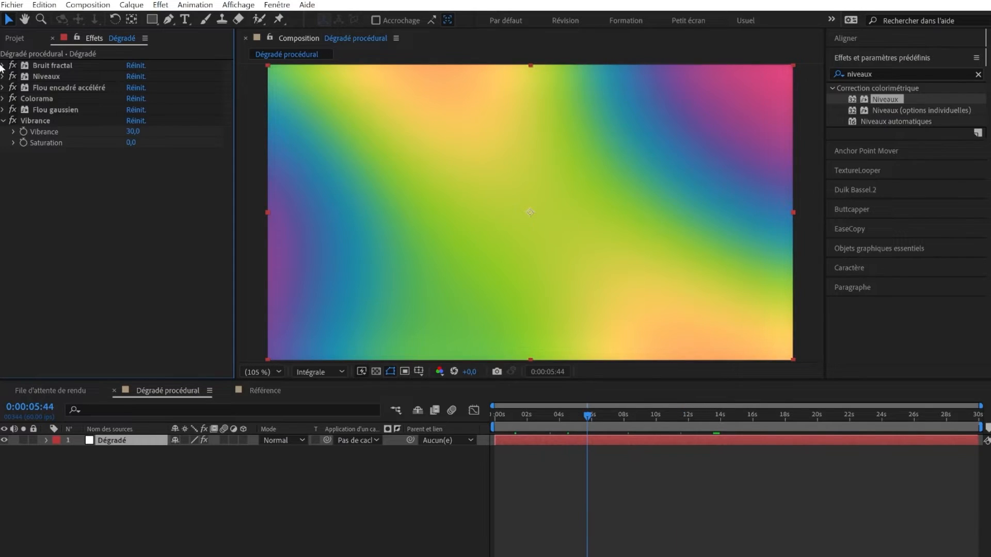
Try the Turbulent lisse fractal type on Bruit fractal, preview it, and restore the Simple type
{"action": "left_click", "coordinate": [3, 65]}
{"action": "left_click", "coordinate": [170, 76]}
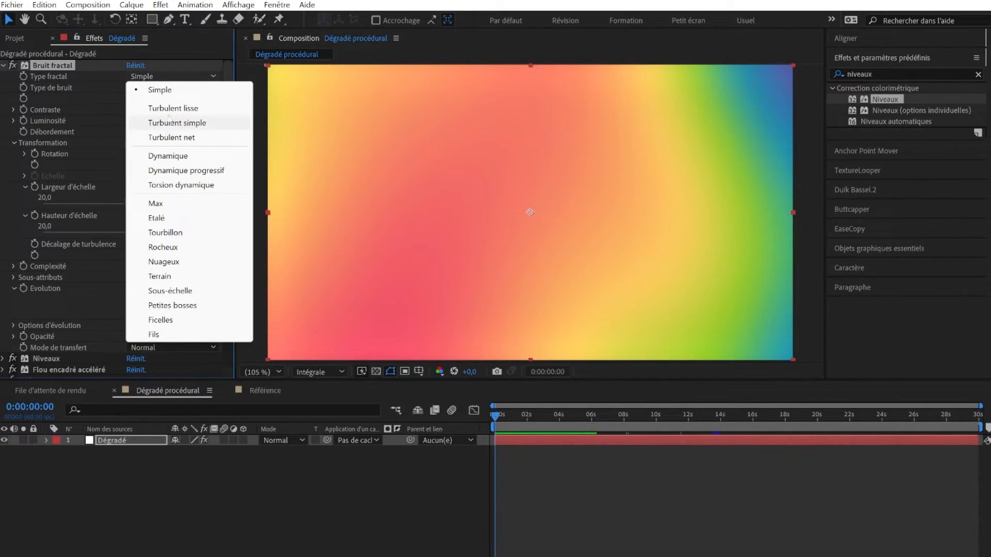
{"action": "left_click", "coordinate": [171, 108]}
{"action": "left_click_drag", "start_coordinate": [513, 417], "coordinate": [637, 417]}
{"action": "left_click", "coordinate": [171, 76]}
{"action": "left_click", "coordinate": [160, 90]}
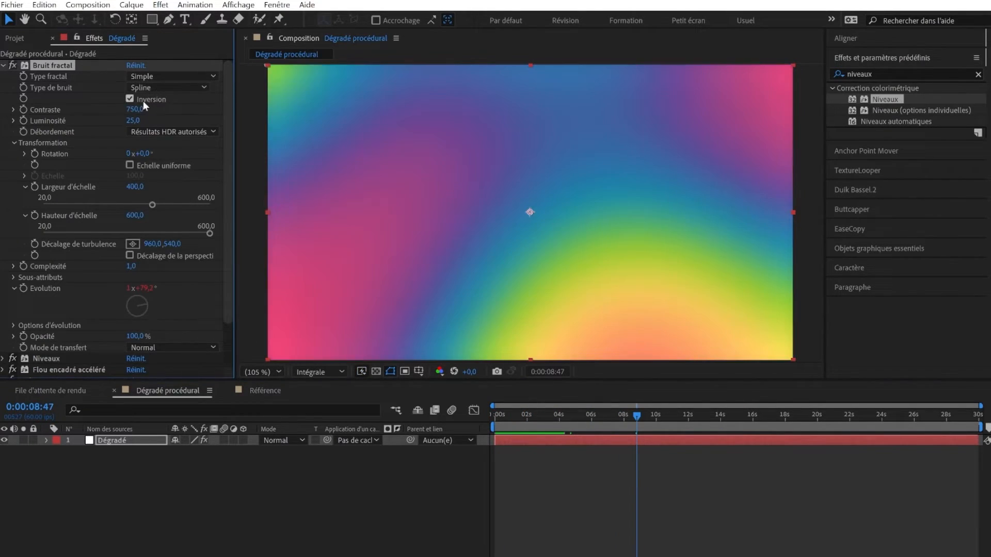
Preview the gradient along the timeline and reveal the Evolution expression of the Dégradé layer's fractal noise
{"action": "left_click_drag", "start_coordinate": [121, 212], "coordinate": [115, 191]}
{"action": "left_click_drag", "start_coordinate": [637, 416], "coordinate": [782, 400]}
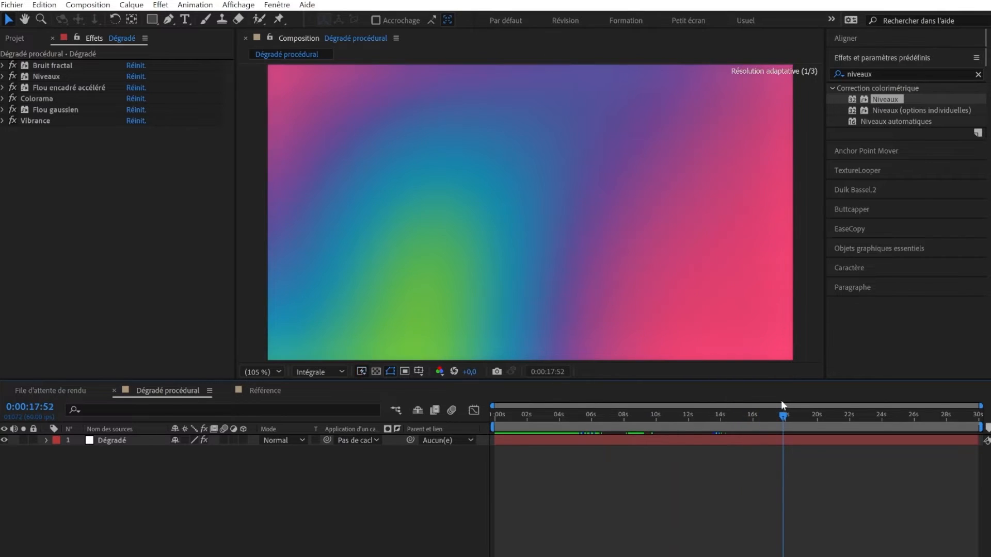
{"action": "left_click", "coordinate": [566, 440]}
{"action": "key", "text": "e"}
{"action": "key", "text": "e"}
{"action": "left_click_drag", "start_coordinate": [566, 427], "coordinate": [538, 423]}
{"action": "left_click", "coordinate": [532, 475]}
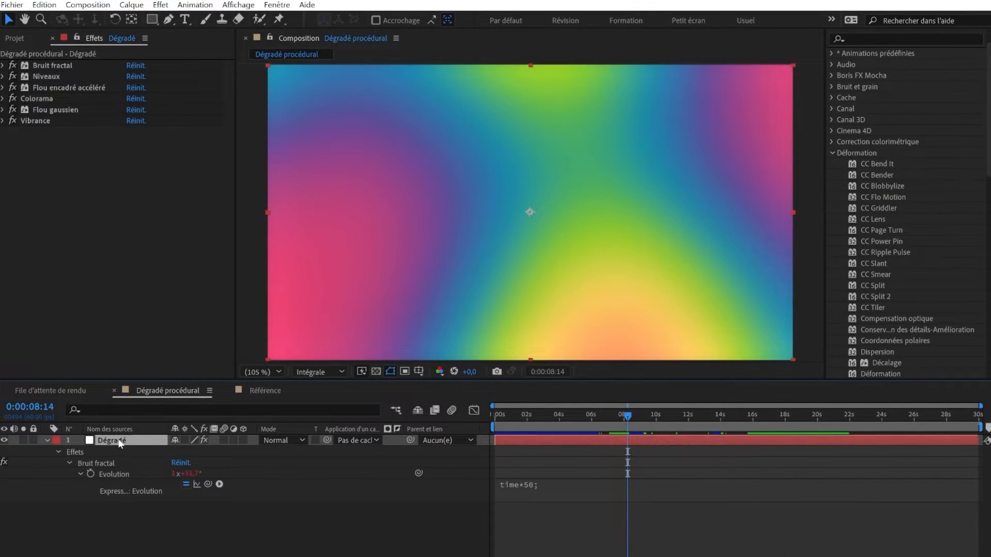
Precompose the Dégradé layer as "Source dégradé", transferring all attributes into the new composition
{"action": "right_click", "coordinate": [118, 441]}
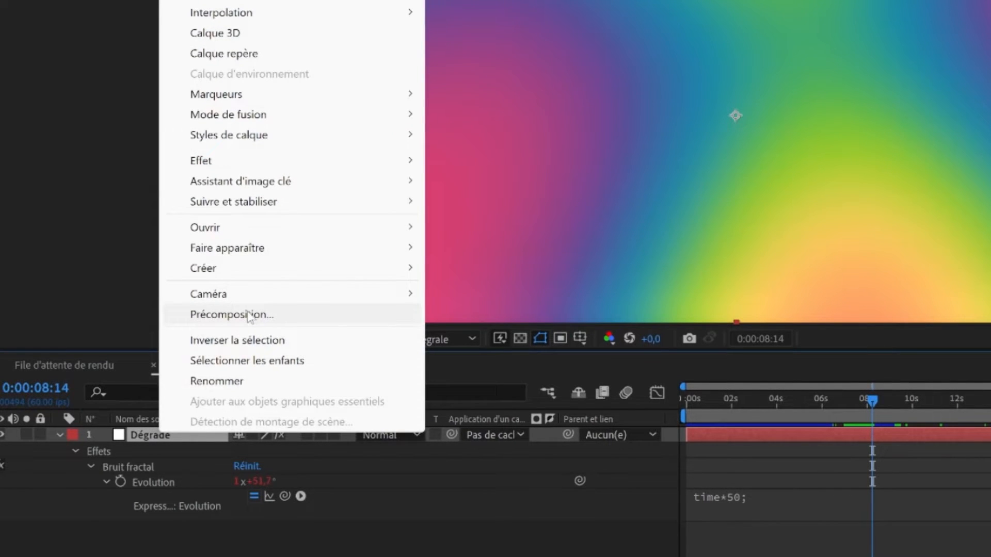
{"action": "left_click", "coordinate": [248, 315]}
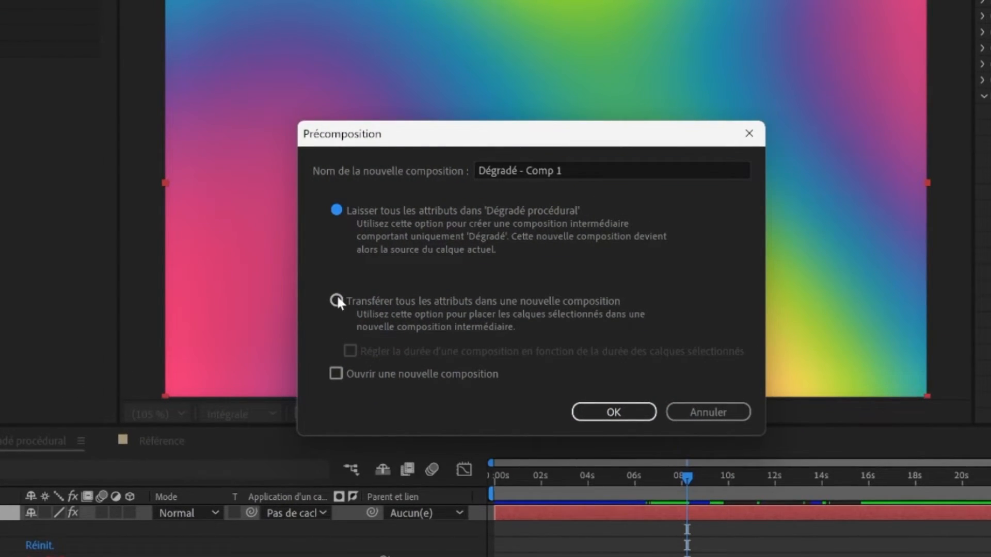
{"action": "left_click", "coordinate": [336, 300]}
{"action": "left_click", "coordinate": [488, 170]}
{"action": "type", "text": "Source dégradé"}
{"action": "key", "text": "Return"}
Distort Source dégradé with Warping avec maillage and Turbulences, using turbulence amount 200, size 142 and evolution expression time*50, and preview the motion
{"action": "left_click", "coordinate": [877, 75]}
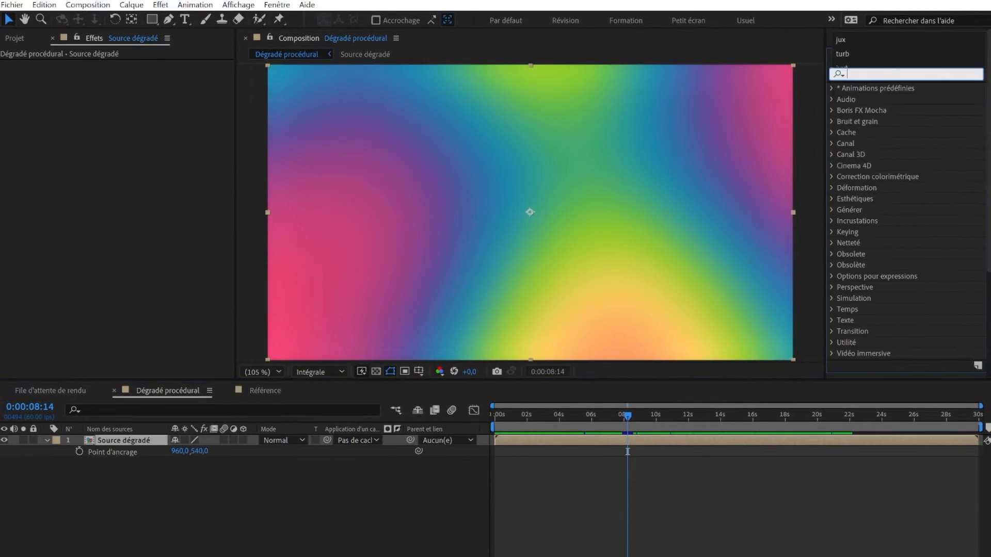
{"action": "type", "text": "warpin"}
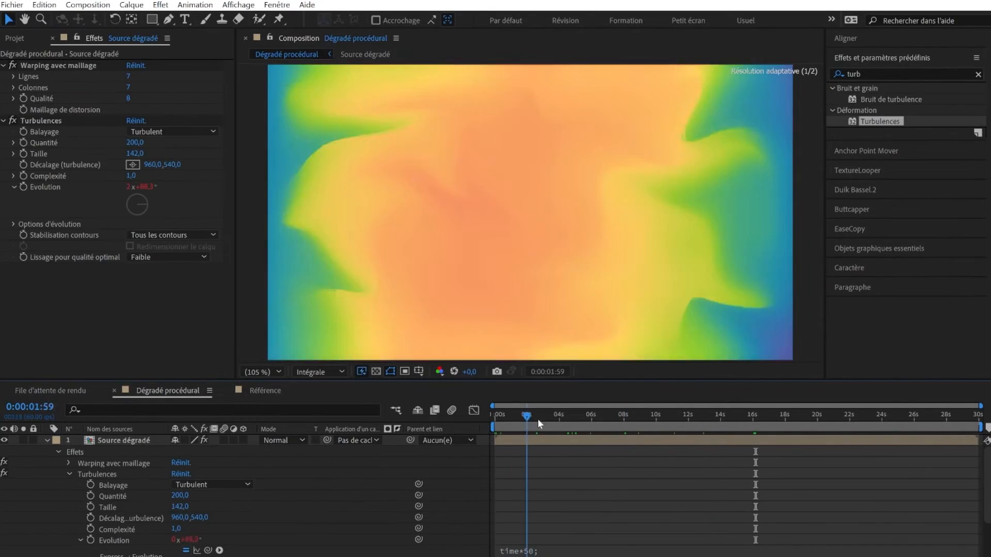
{"action": "left_click_drag", "start_coordinate": [511, 416], "coordinate": [766, 387]}
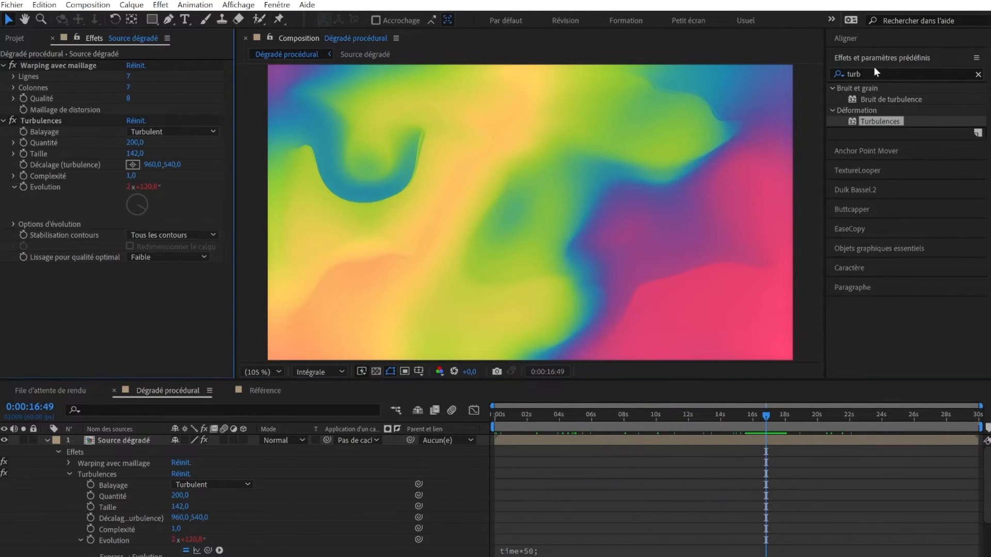
Add the Bruit effect to Source dégradé with per-colour noise disabled and an amount of 3%
{"action": "left_click", "coordinate": [877, 74]}
{"action": "type", "text": "bruit"}
{"action": "left_click_drag", "start_coordinate": [880, 99], "coordinate": [559, 172]}
{"action": "left_click", "coordinate": [130, 290]}
{"action": "left_click", "coordinate": [131, 279]}
{"action": "left_click", "coordinate": [154, 355]}
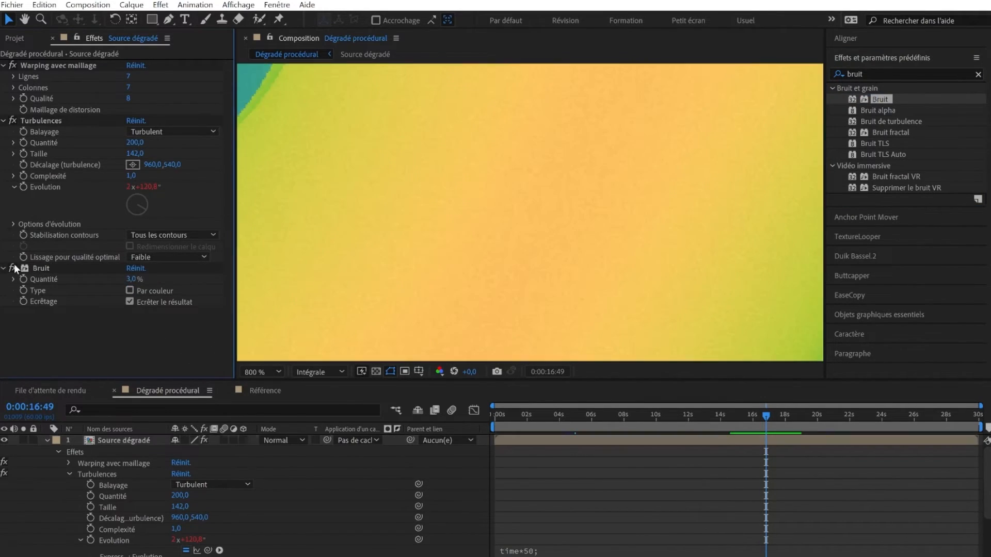
Compare the gradient up close with the Bruit effect on and off, then preview the whole composition over time
{"action": "scroll", "coordinate": [481, 251], "scroll_direction": "up", "scroll_amount": 1}
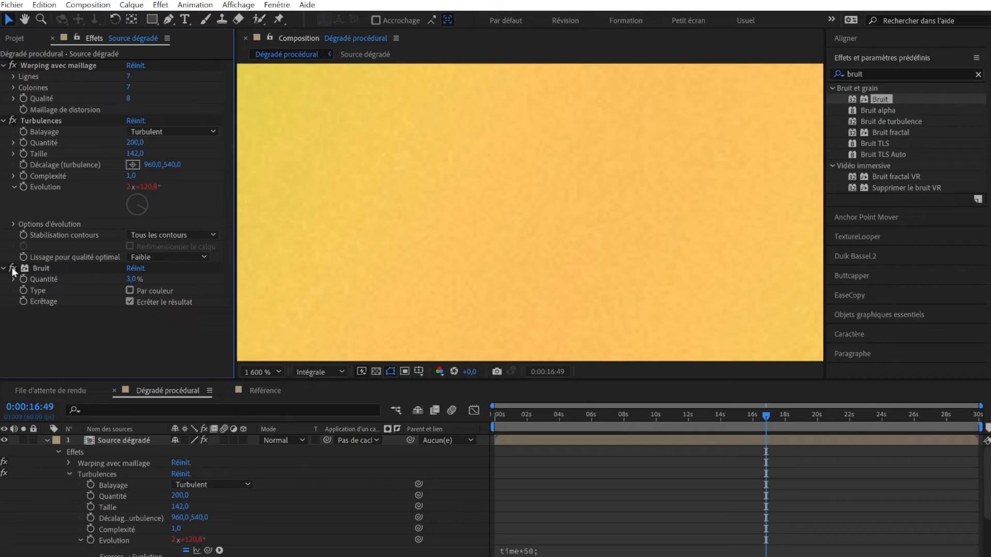
{"action": "key", "text": "shift+slash"}
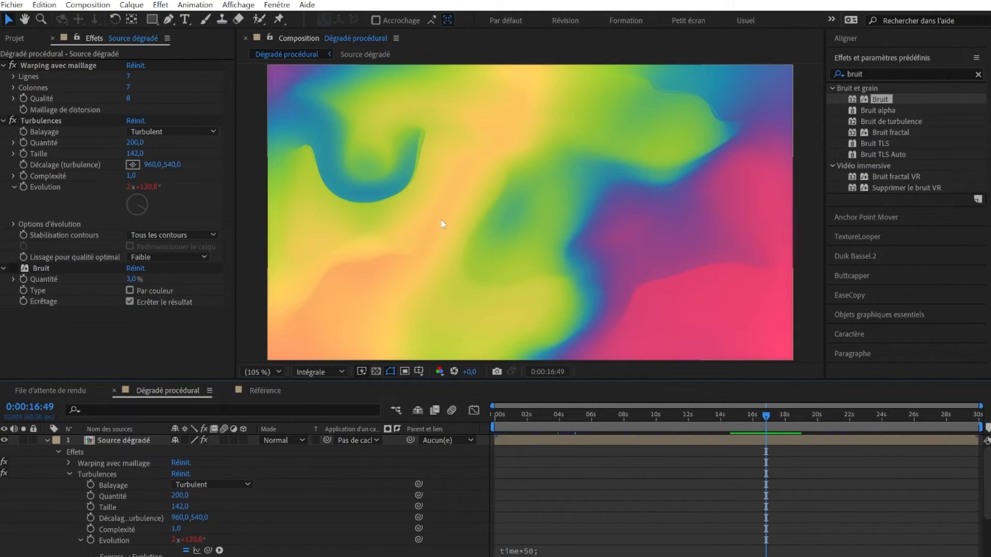
{"action": "left_click_drag", "start_coordinate": [766, 415], "coordinate": [621, 373]}
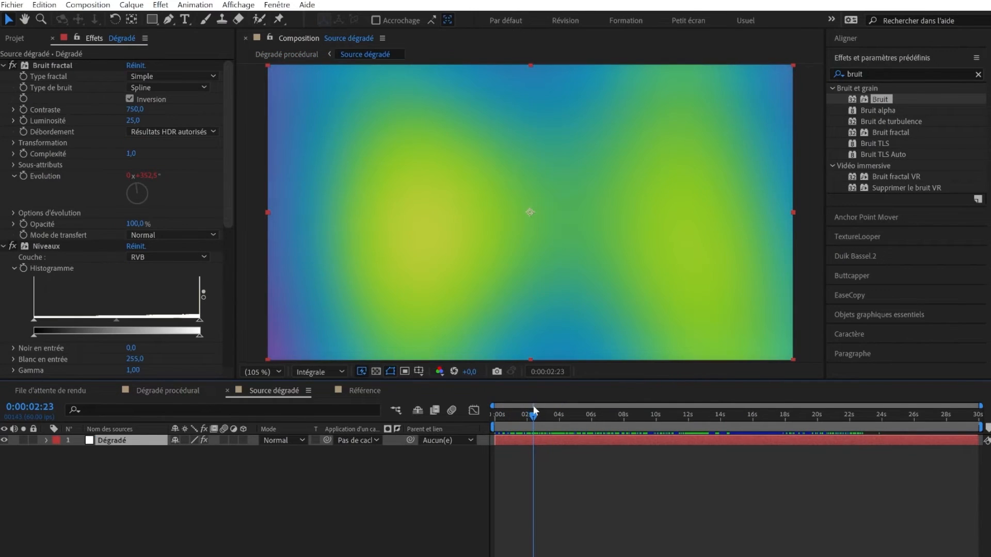
Review the Dégradé layer's effects in the Source dégradé composition, apply Colorama's Feu et fumée preset palette and preview the result
{"action": "left_click_drag", "start_coordinate": [533, 411], "coordinate": [759, 472]}
{"action": "scroll", "coordinate": [138, 204], "scroll_direction": "down", "scroll_amount": 5}
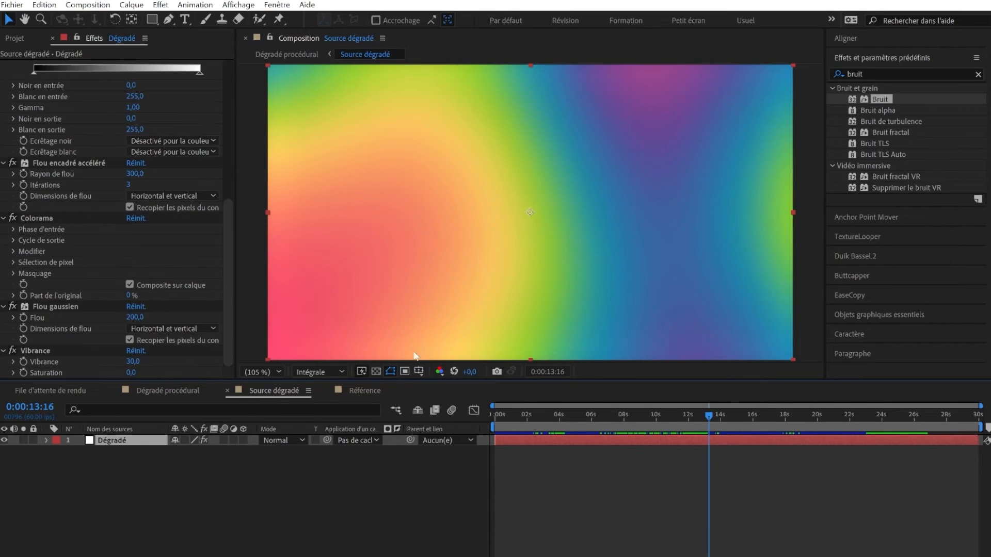
{"action": "left_click_drag", "start_coordinate": [566, 417], "coordinate": [680, 420]}
{"action": "left_click", "coordinate": [14, 240]}
{"action": "left_click", "coordinate": [148, 204]}
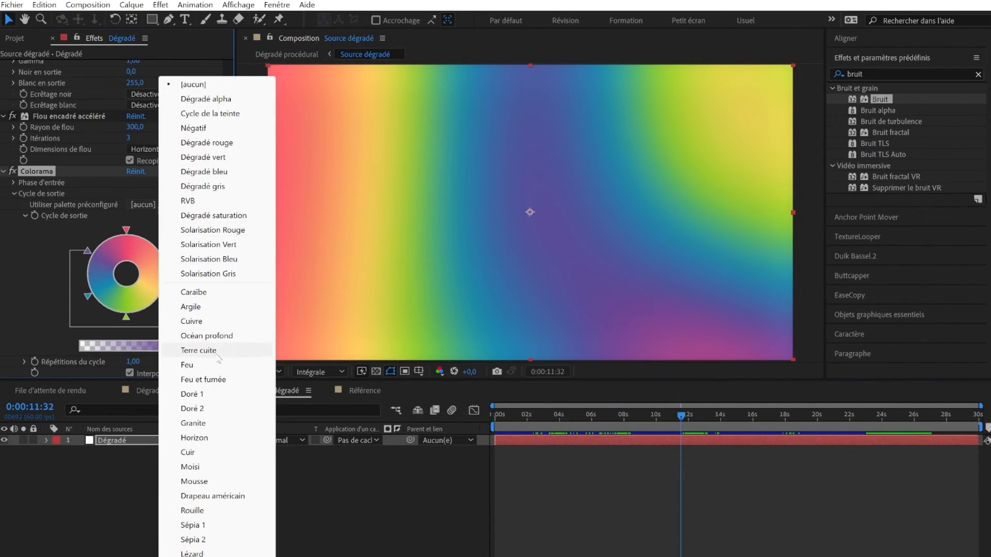
{"action": "left_click", "coordinate": [201, 380]}
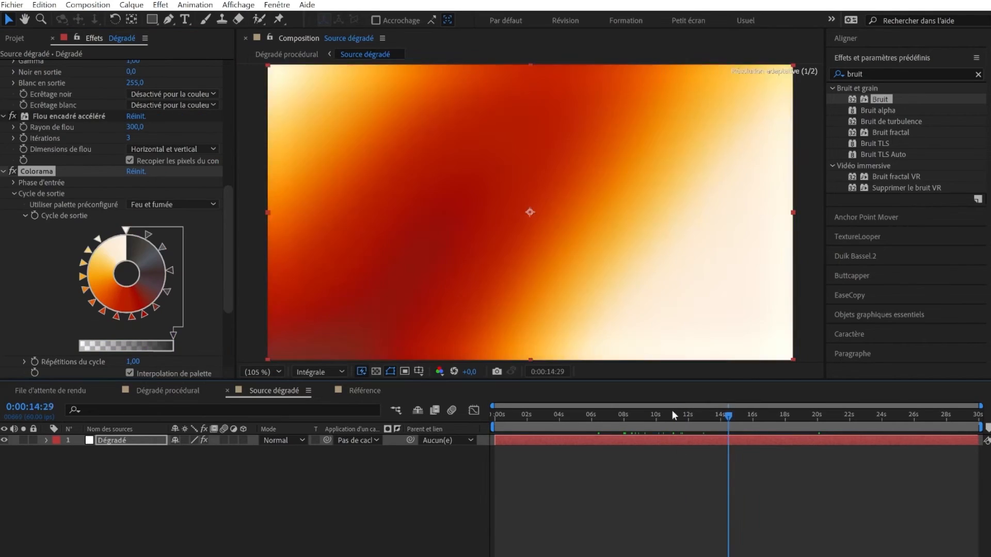
{"action": "left_click_drag", "start_coordinate": [673, 413], "coordinate": [832, 412]}
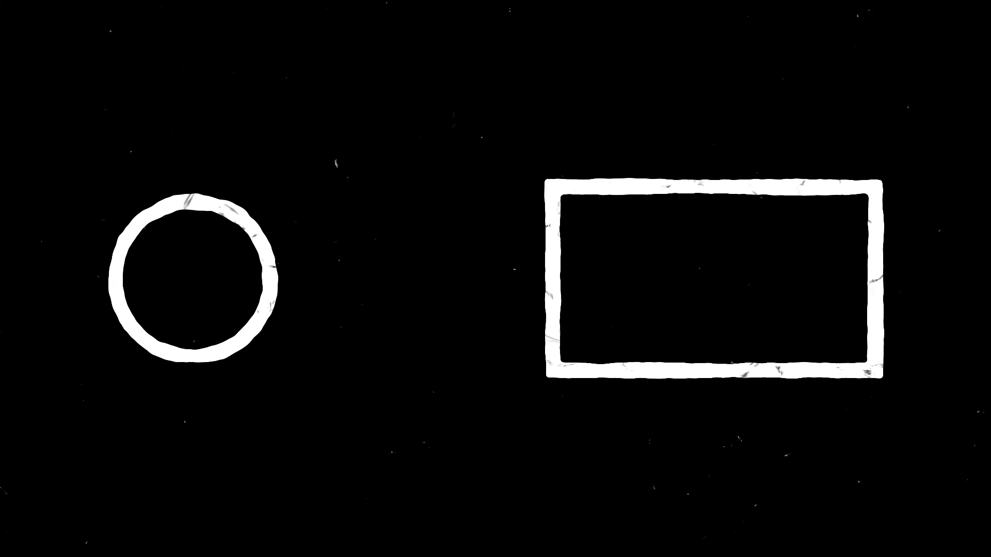